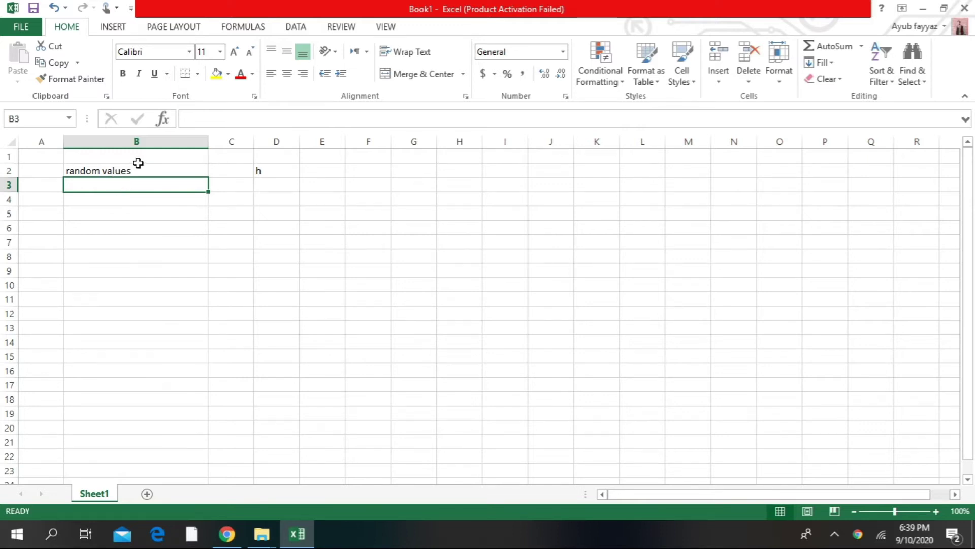
- Format the "random values" heading in B2 as bold, size 16, with a yellow fill
click(137, 171)
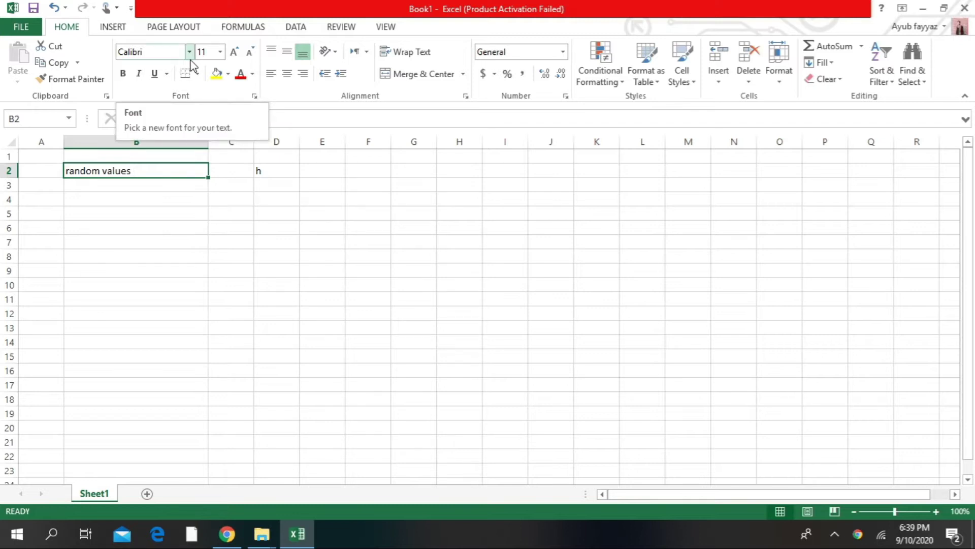
click(122, 73)
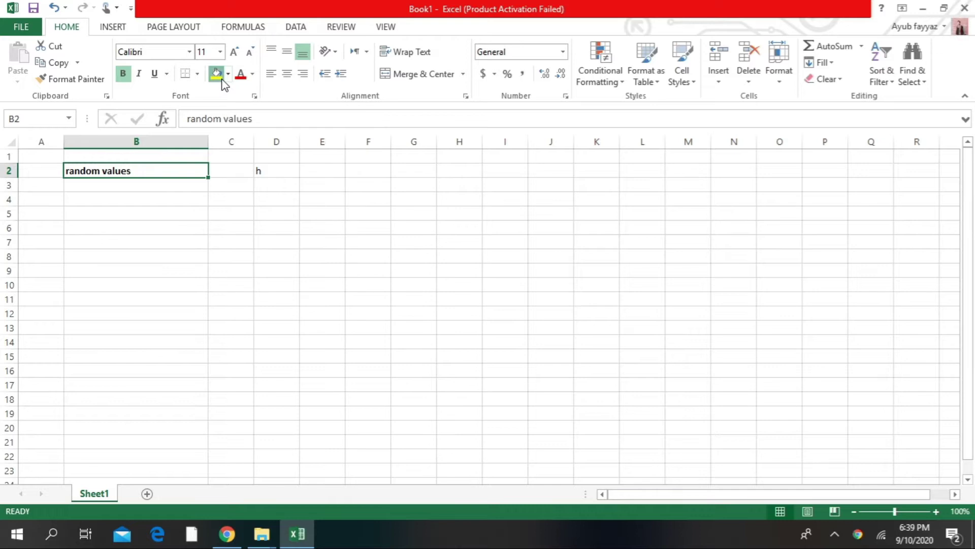
click(222, 79)
click(235, 52)
click(235, 51)
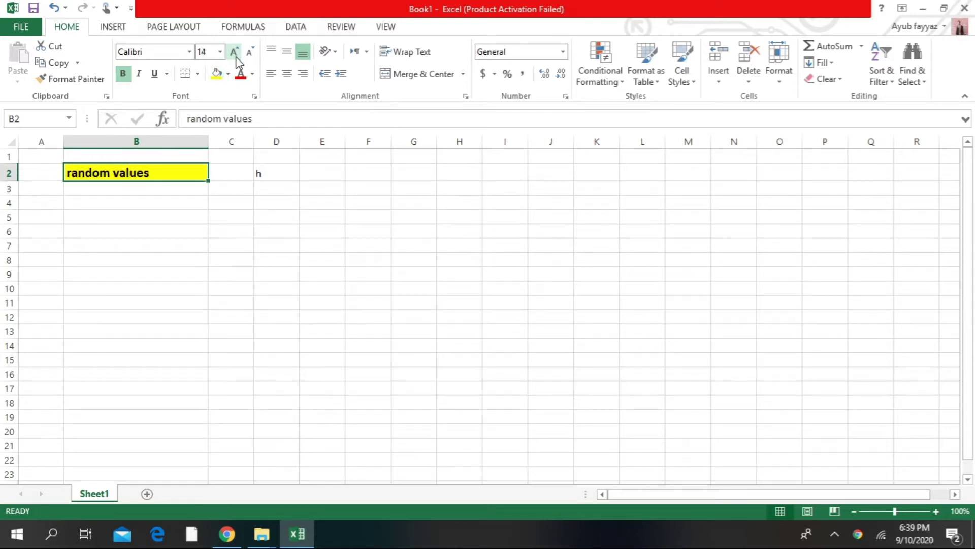
click(235, 55)
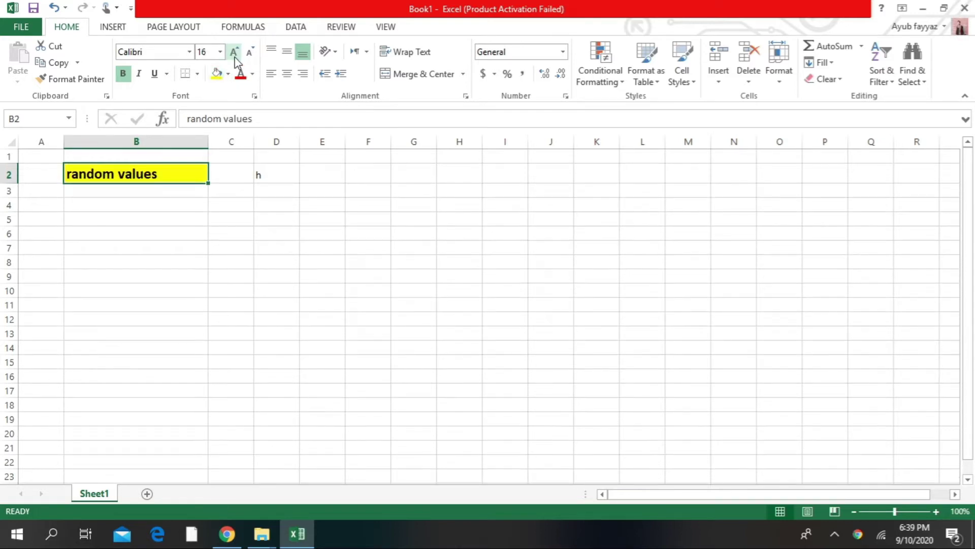
- Enter the formula =RAND() in cell B3, directly below the heading
click(133, 192)
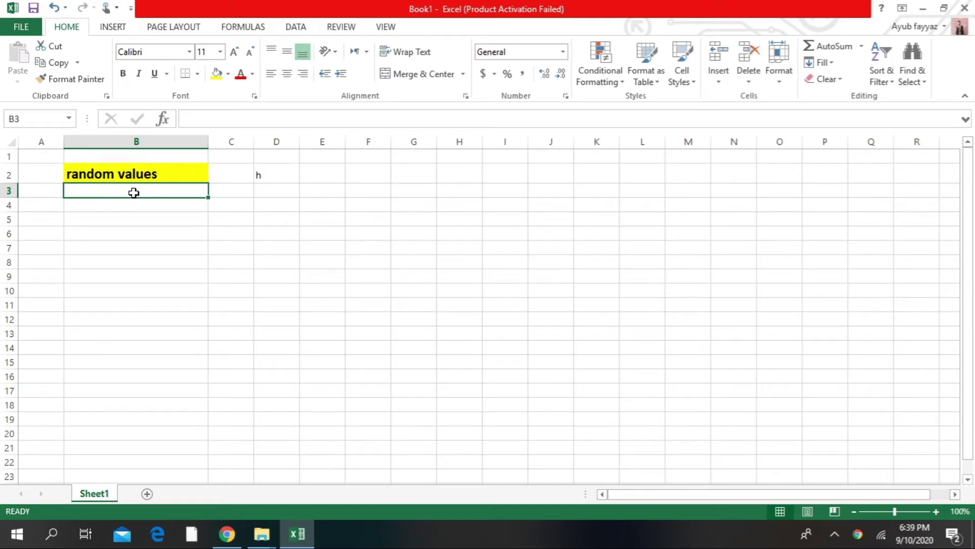
text(=)
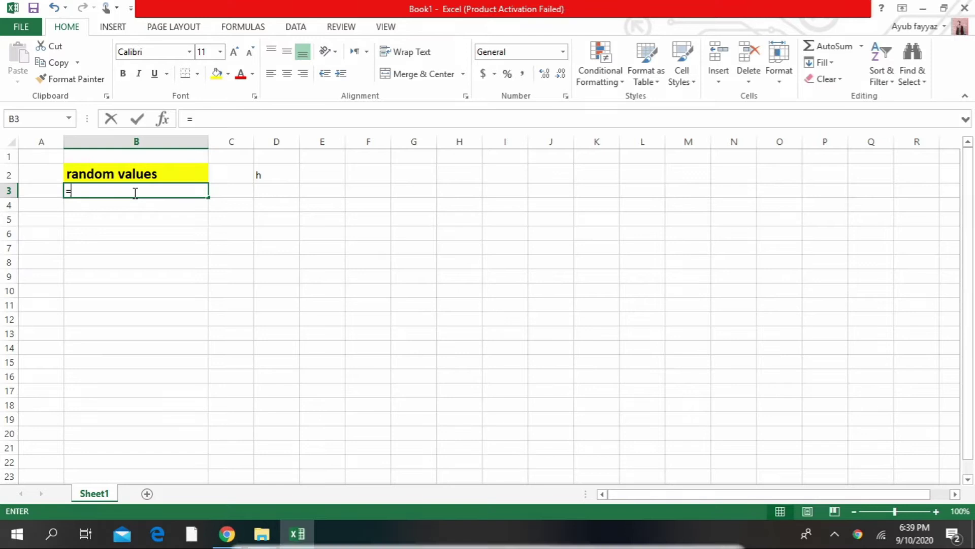
text(ran)
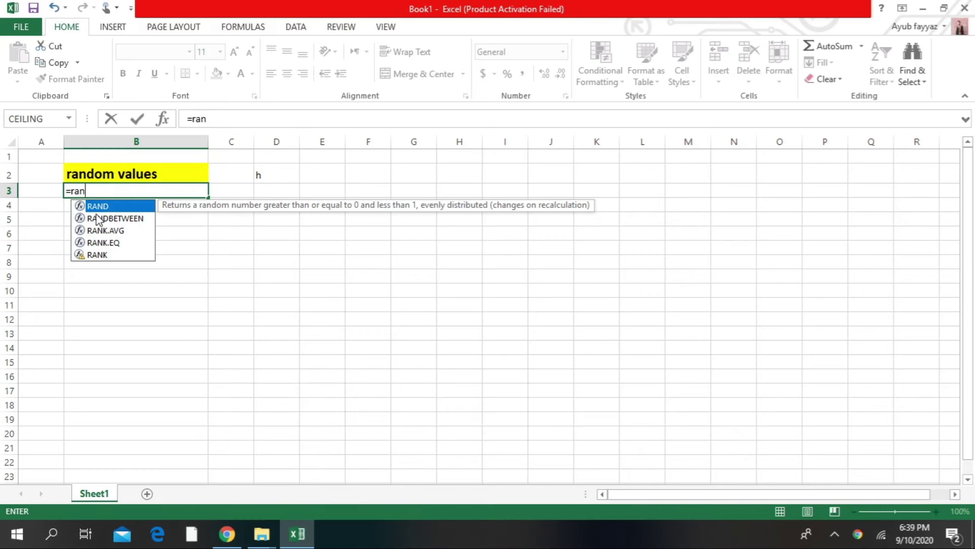
double_click(123, 205)
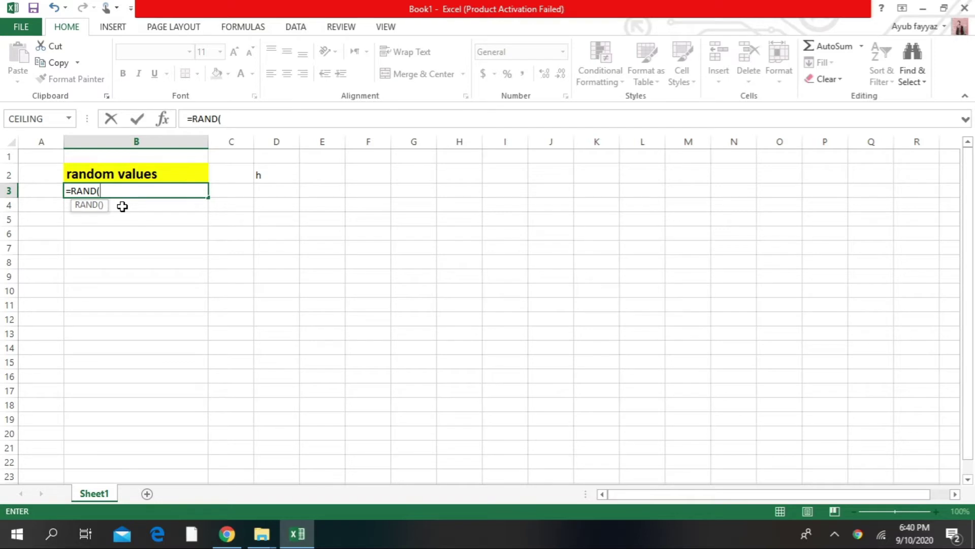
key(Right)
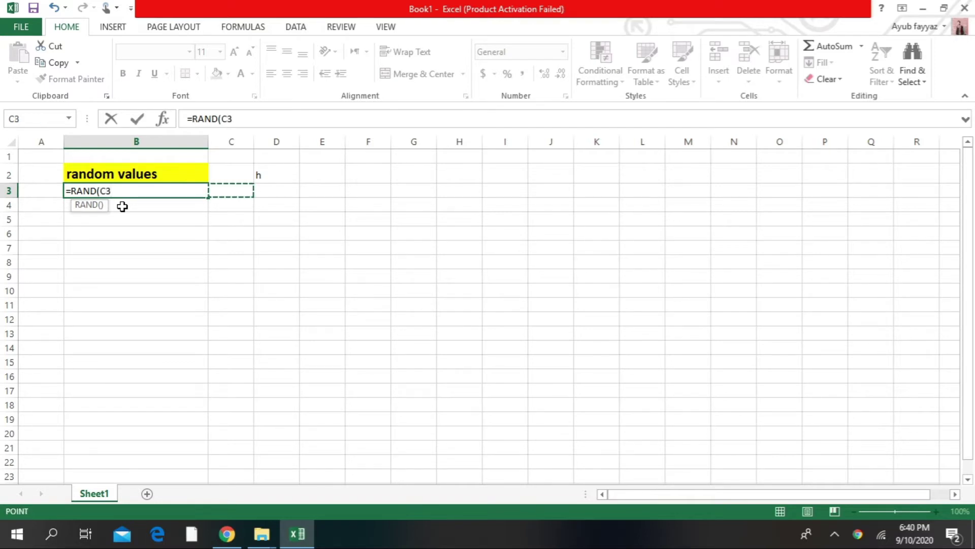
key(Left)
key(BackSpace)
key(BackSpace)
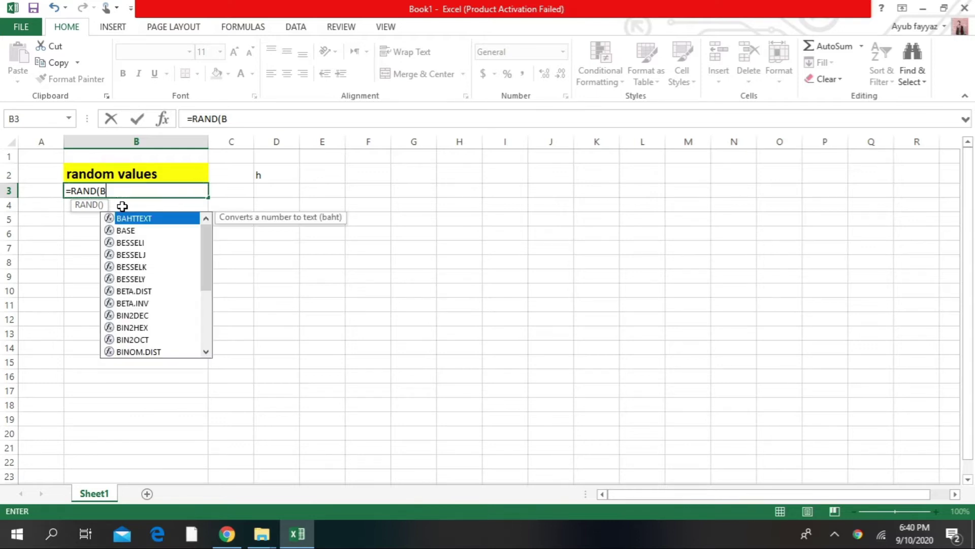
text())
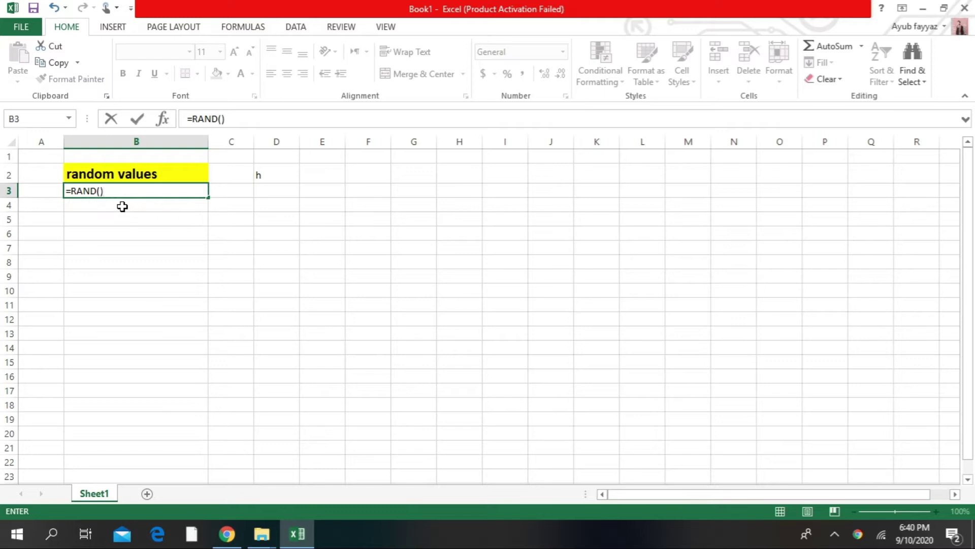
key(Return)
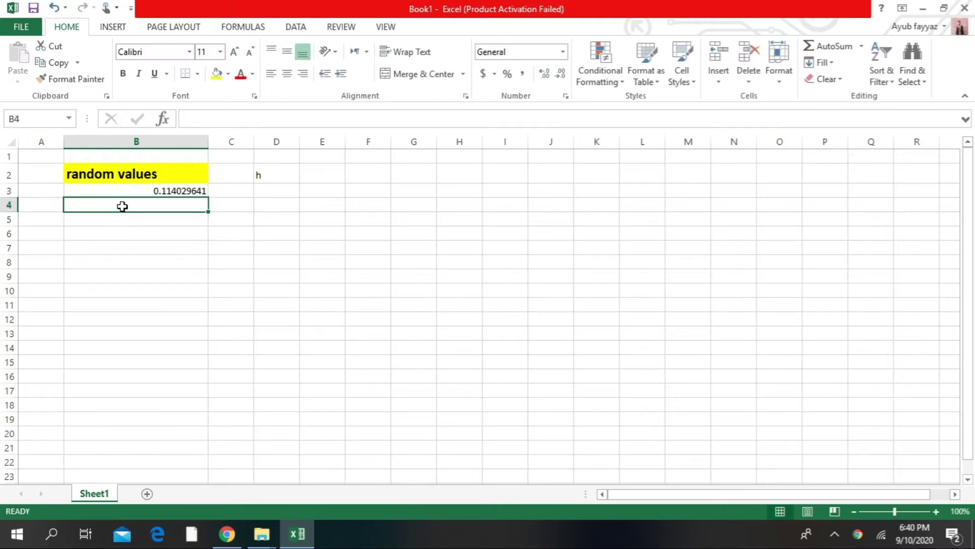
- Enter the formula =RAND() in cell B4
click(179, 192)
click(168, 204)
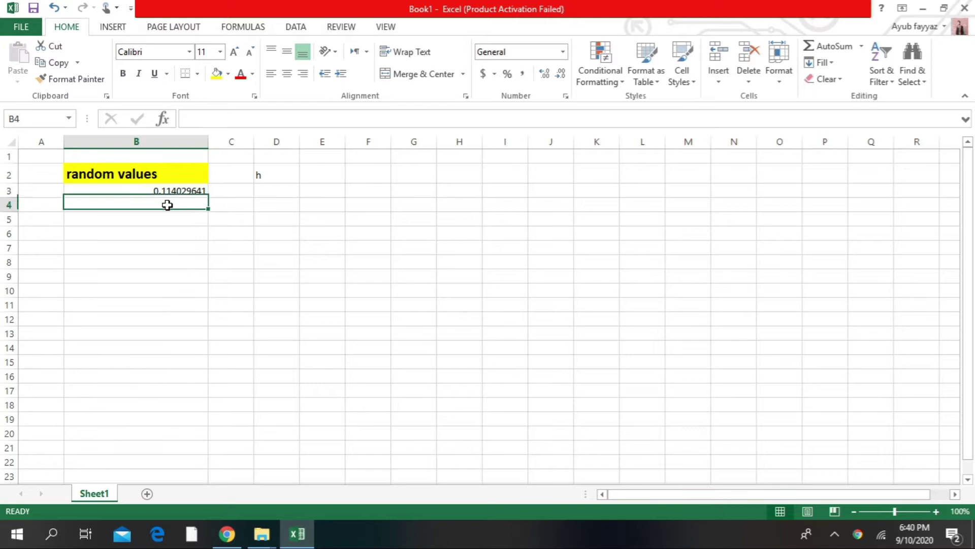
text(=rand)
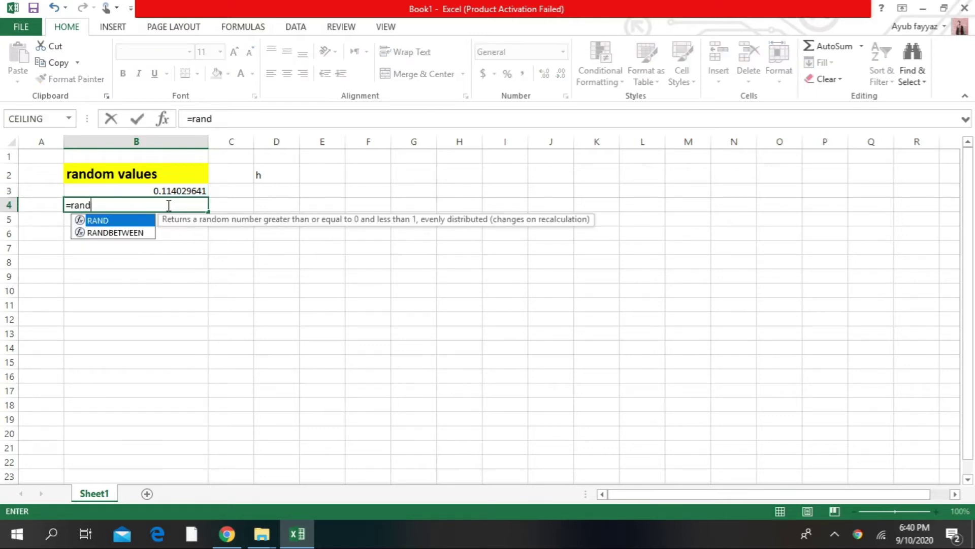
double_click(101, 221)
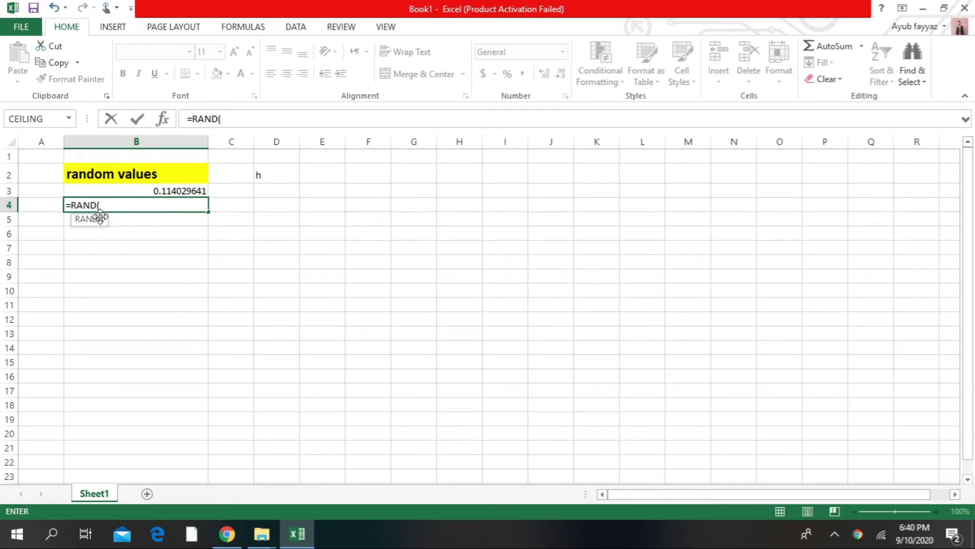
text())
key(Return)
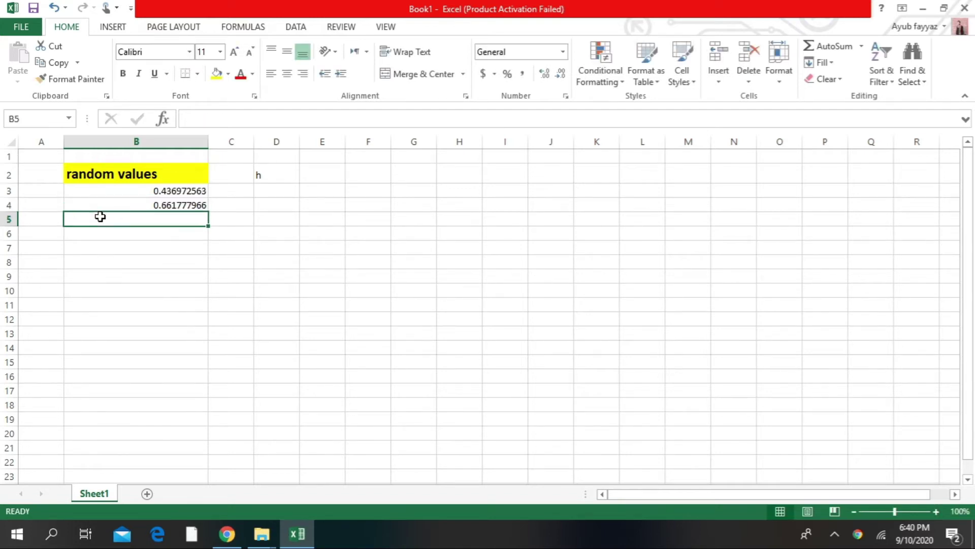
text(=)
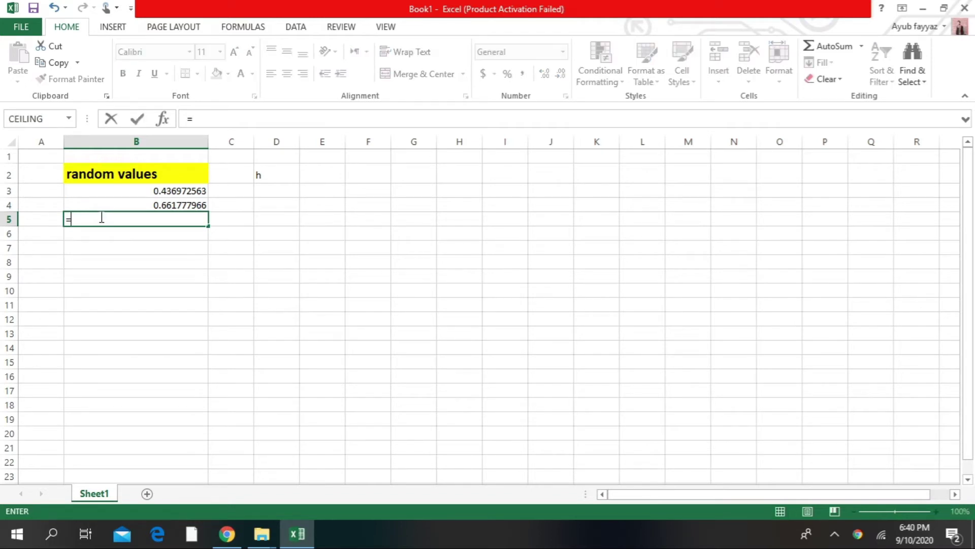
text(ran)
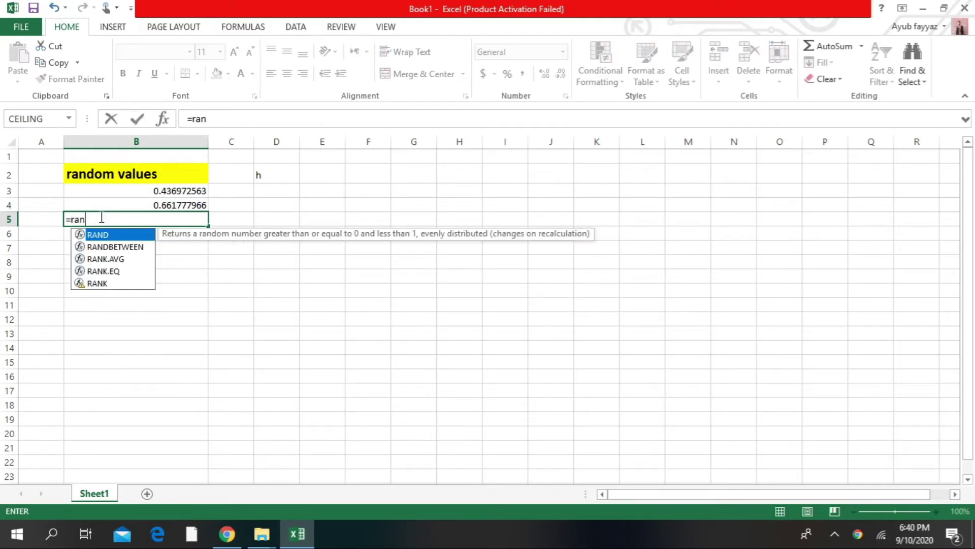
key(Return)
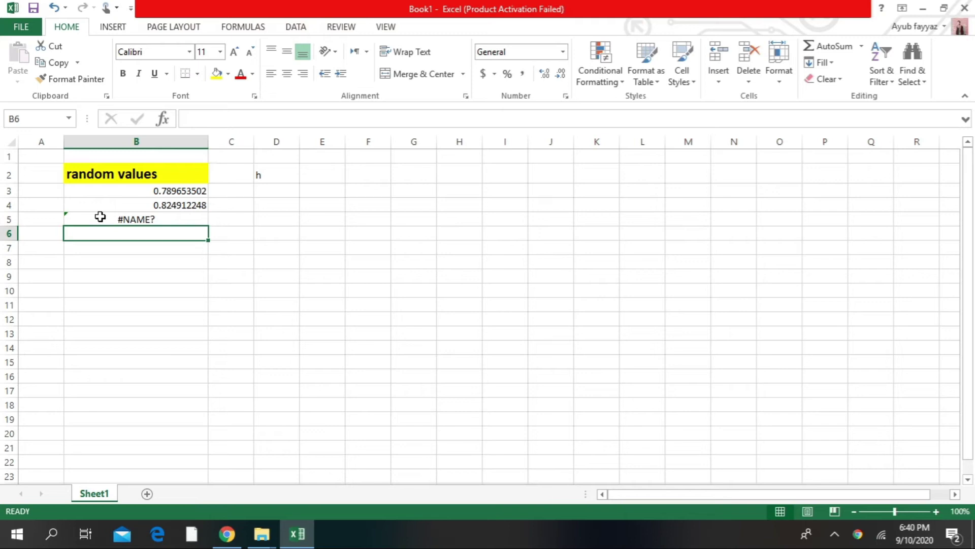
- Replace the content of cell B5 with the formula =RAND()
click(100, 217)
text(=ran)
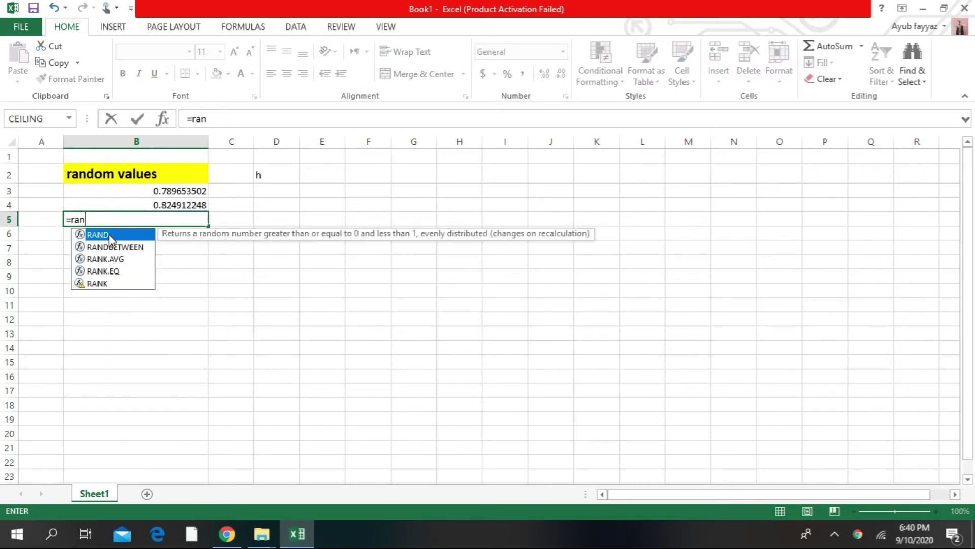
double_click(109, 234)
text())
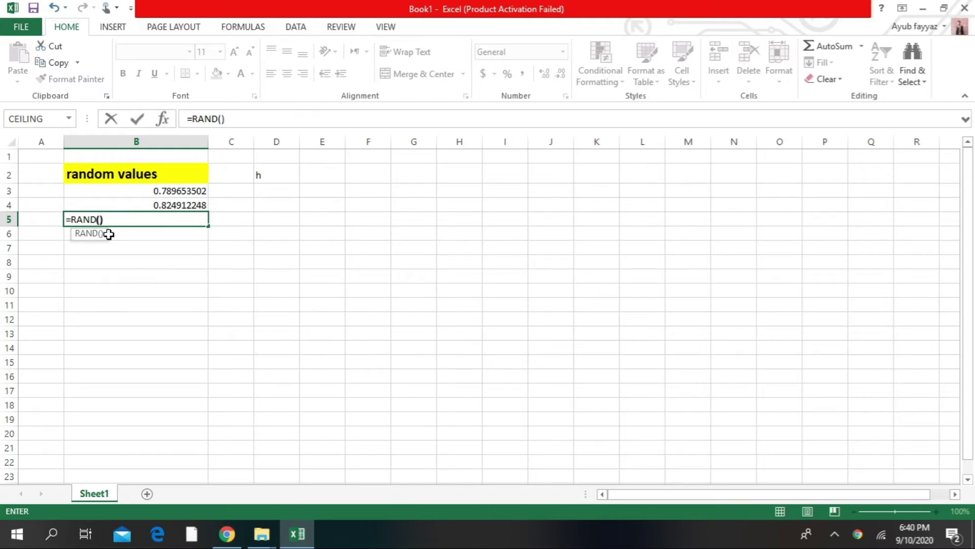
key(Return)
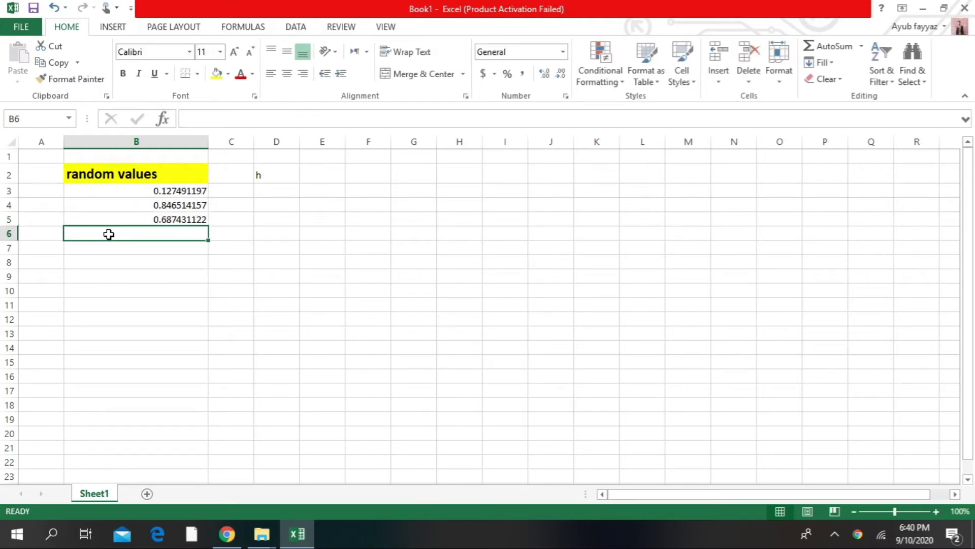
- Fill the RAND formulas from B3:B5 down column B through row 95
click(116, 190)
drag(116, 189, 139, 227)
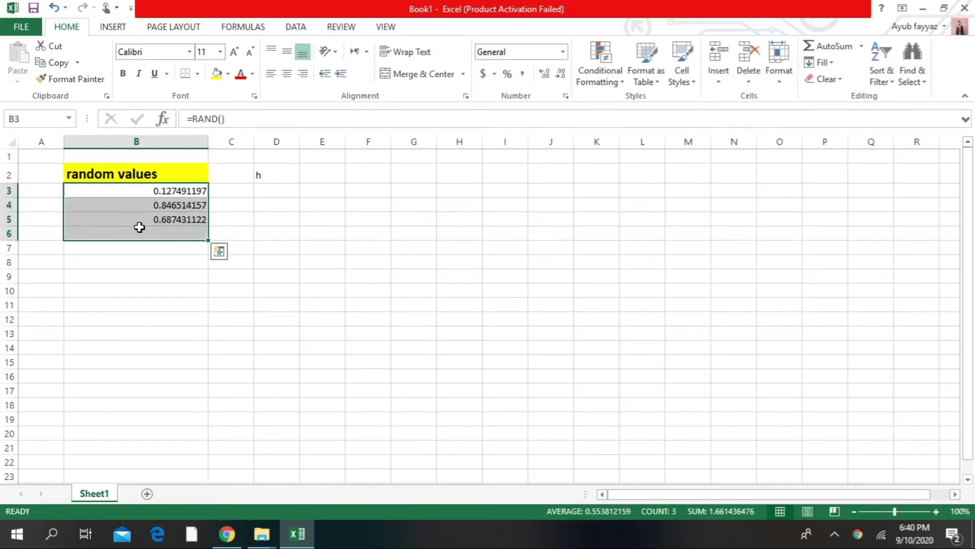
click(140, 227)
click(120, 193)
drag(120, 193, 140, 219)
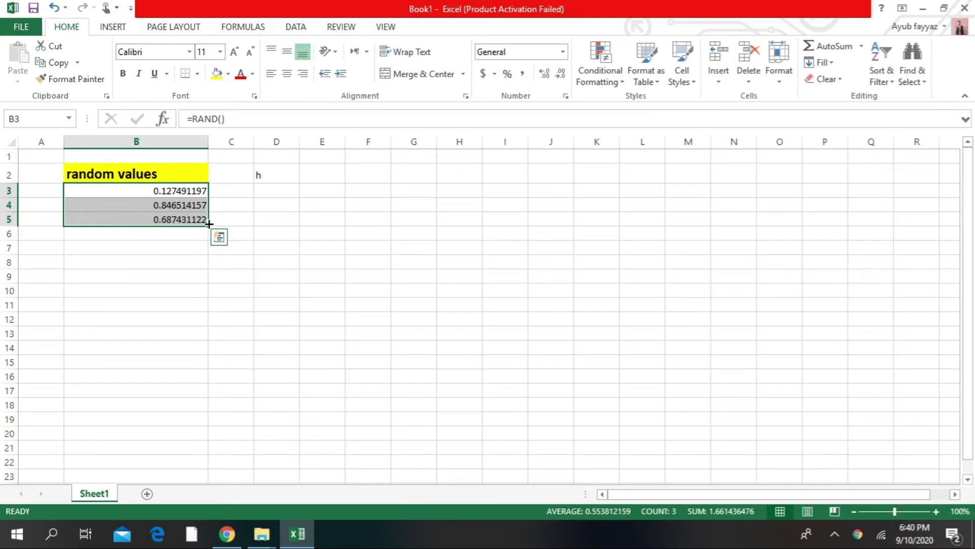
drag(210, 225, 209, 224)
click(97, 190)
drag(90, 192, 108, 225)
drag(209, 228, 212, 516)
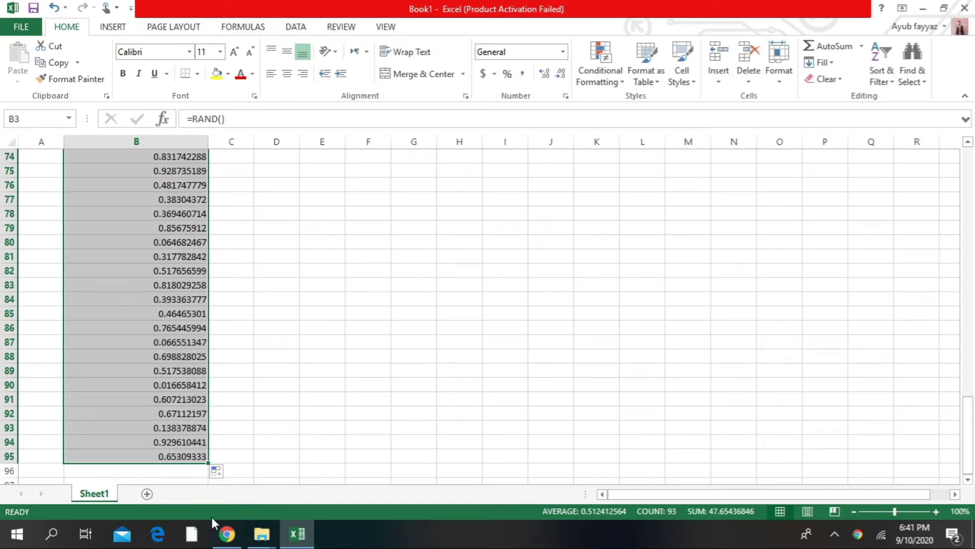
- Enlarge the sheet view and examine the filled random values in column B from the last rows back up towards the start
click(223, 388)
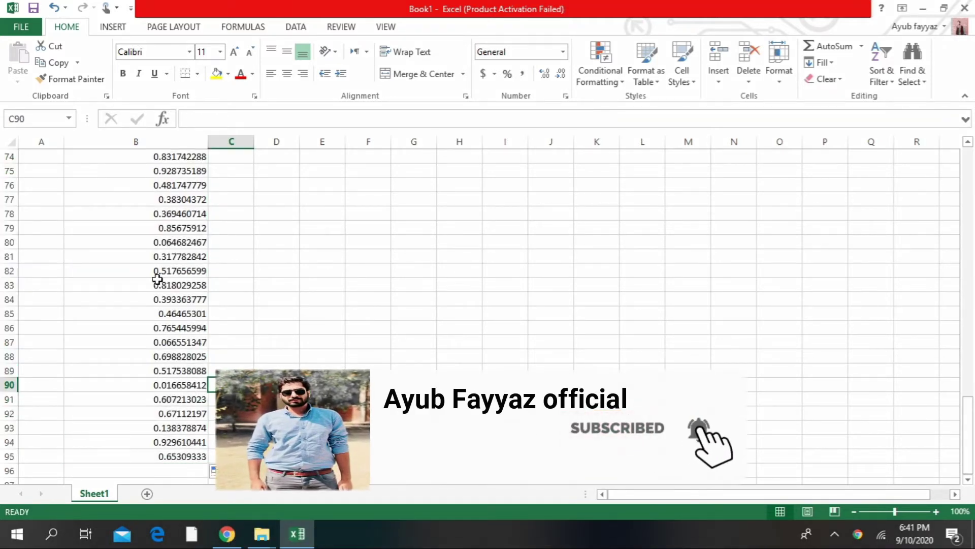
click(161, 194)
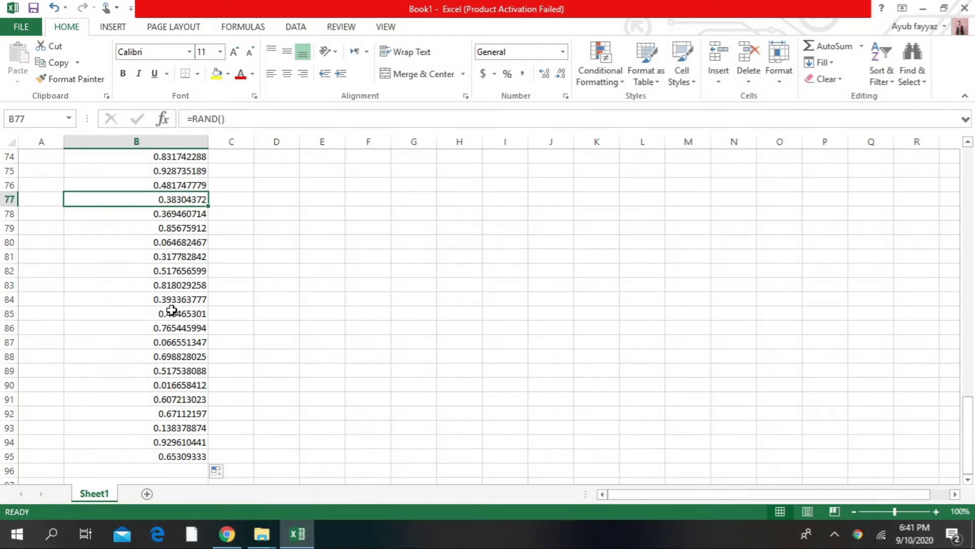
click(174, 329)
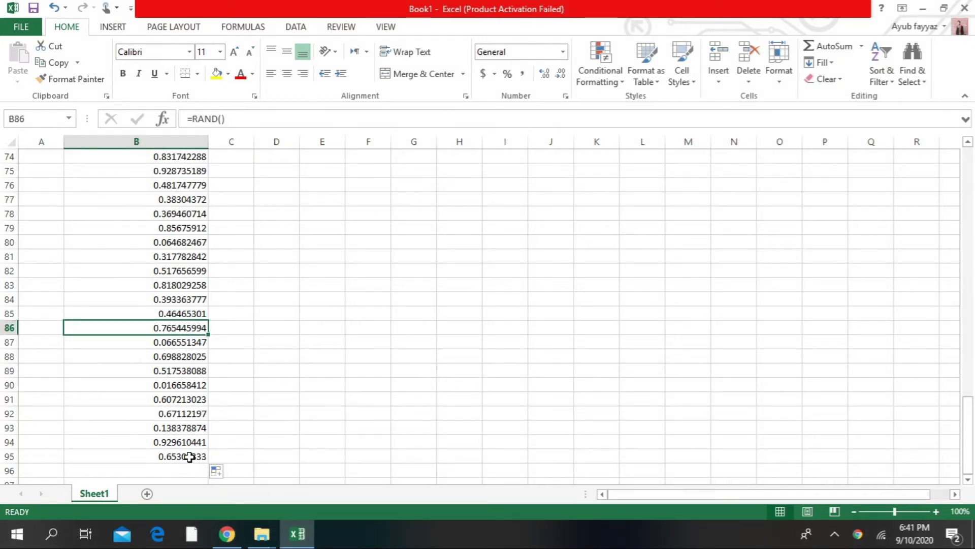
ctrl+scroll(183, 341, up, 3)
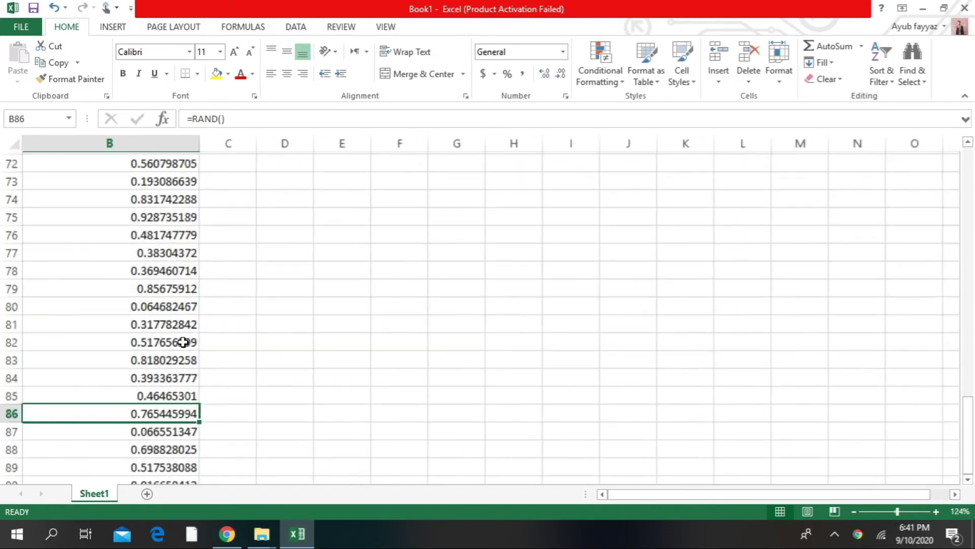
scroll(182, 341, up, 3)
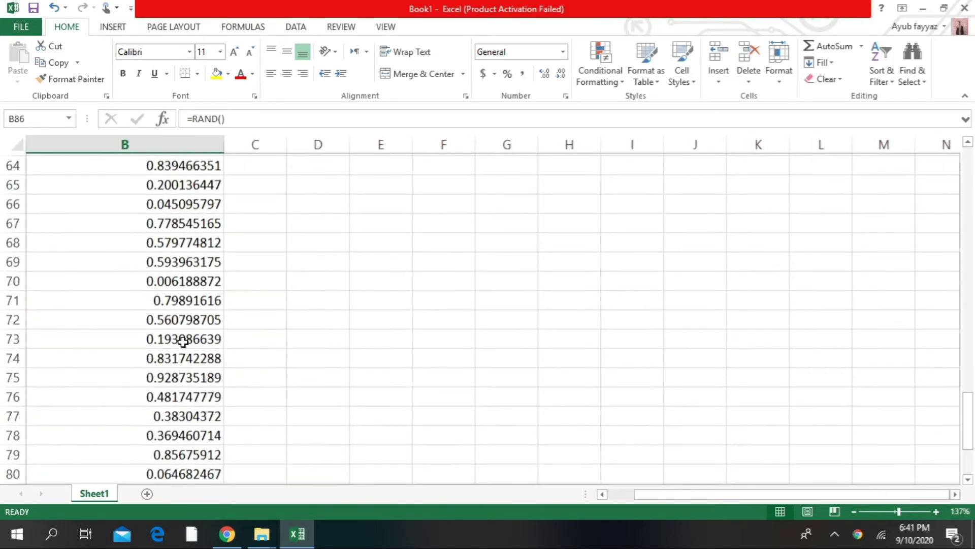
scroll(183, 342, up, 2)
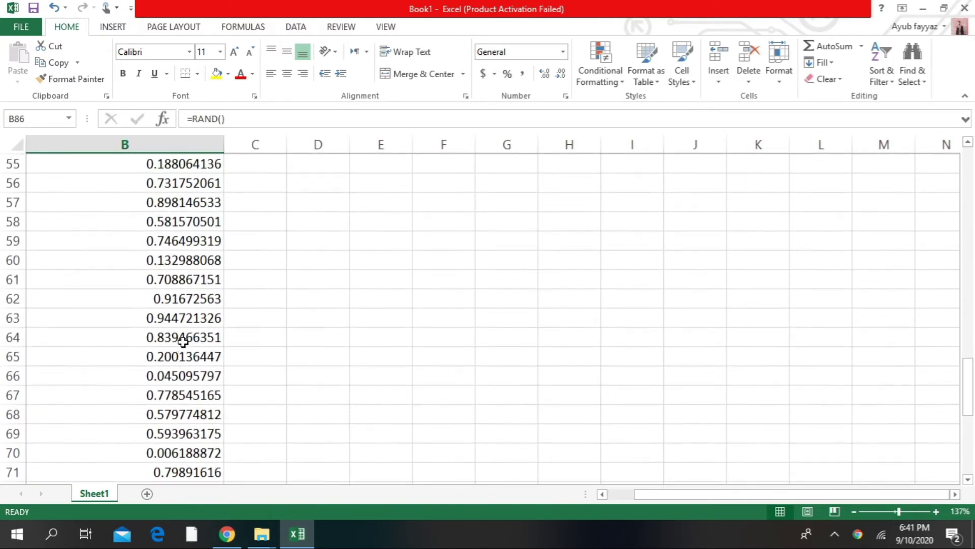
scroll(183, 342, up, 1)
scroll(183, 342, up, 2)
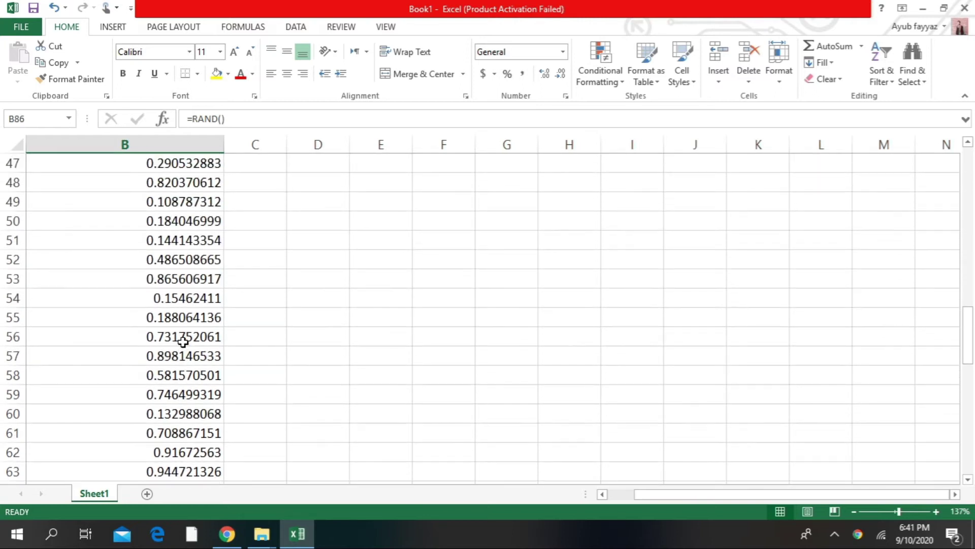
scroll(183, 342, up, 2)
scroll(182, 342, up, 2)
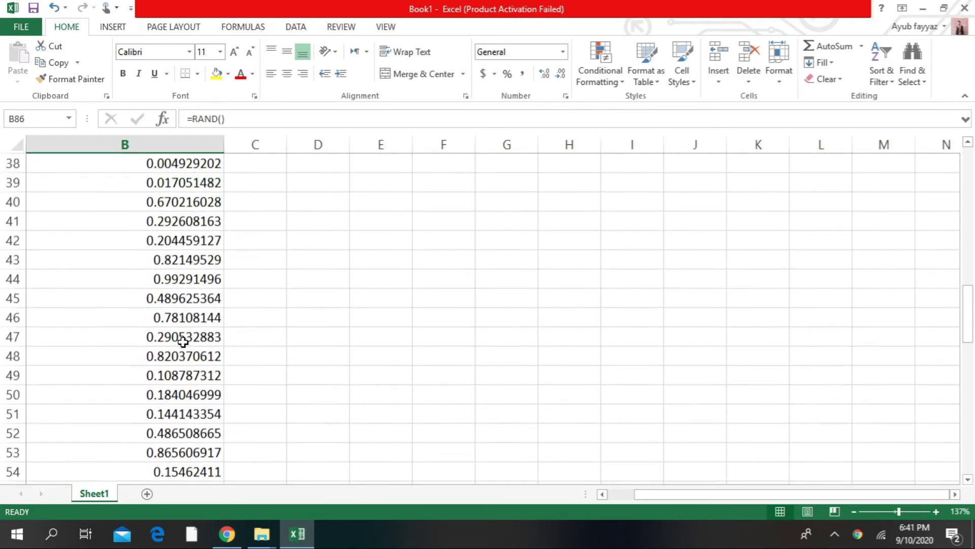
scroll(182, 342, up, 5)
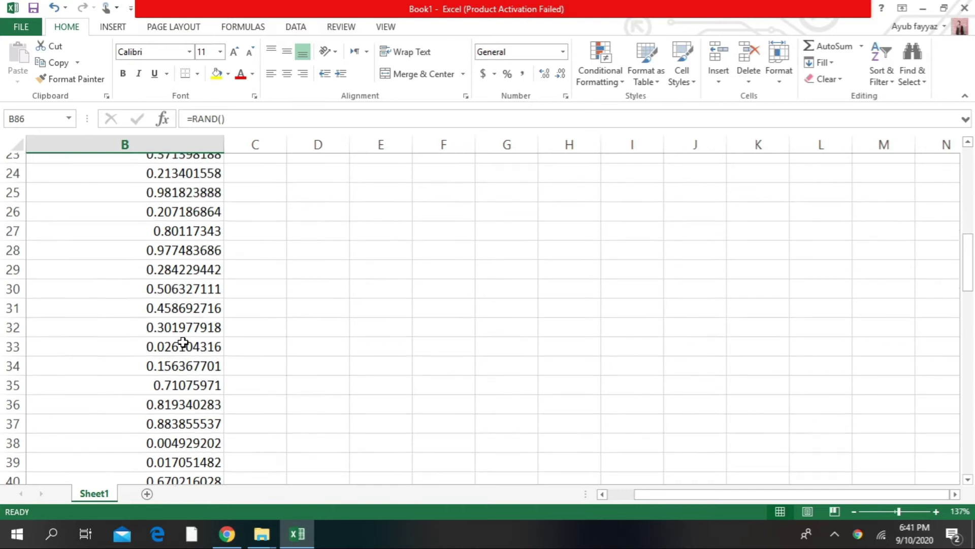
scroll(183, 342, up, 2)
scroll(183, 342, up, 1)
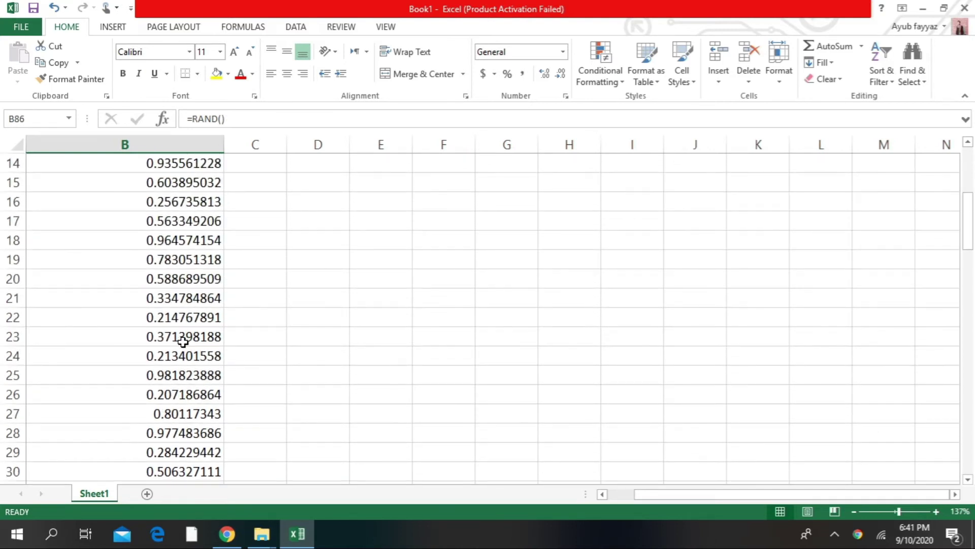
- Replace the content of cell D2 with the heading "random values bt 1 and 100"
scroll(183, 342, up, 4)
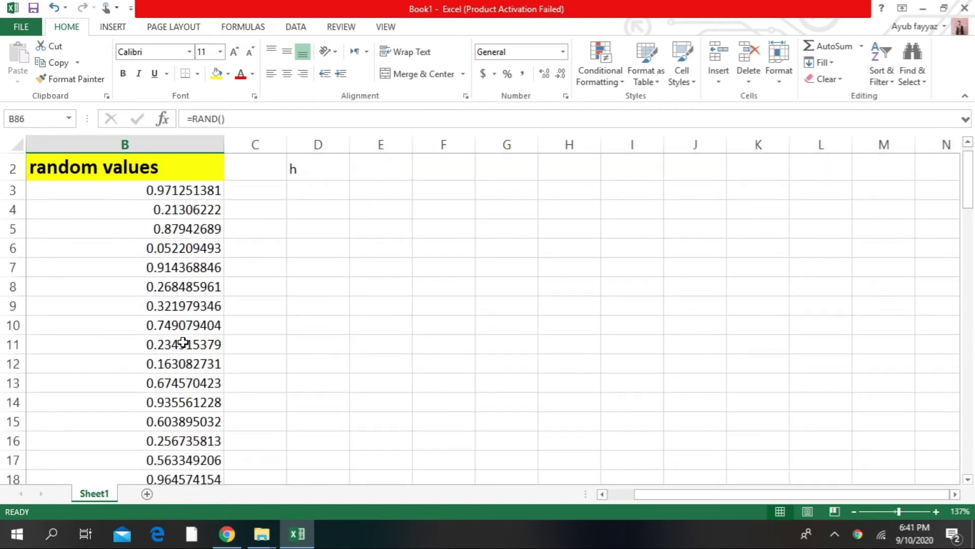
scroll(183, 342, down, 5)
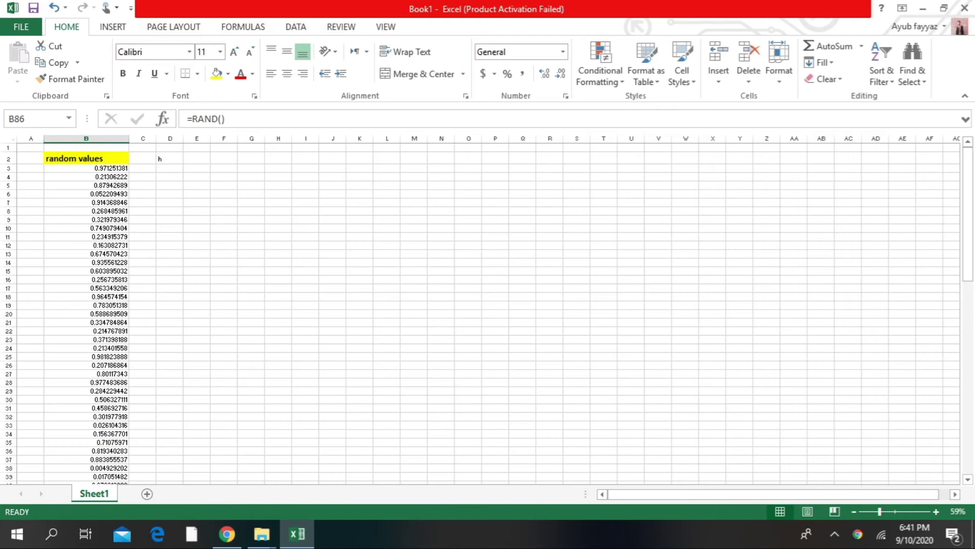
scroll(183, 343, up, 5)
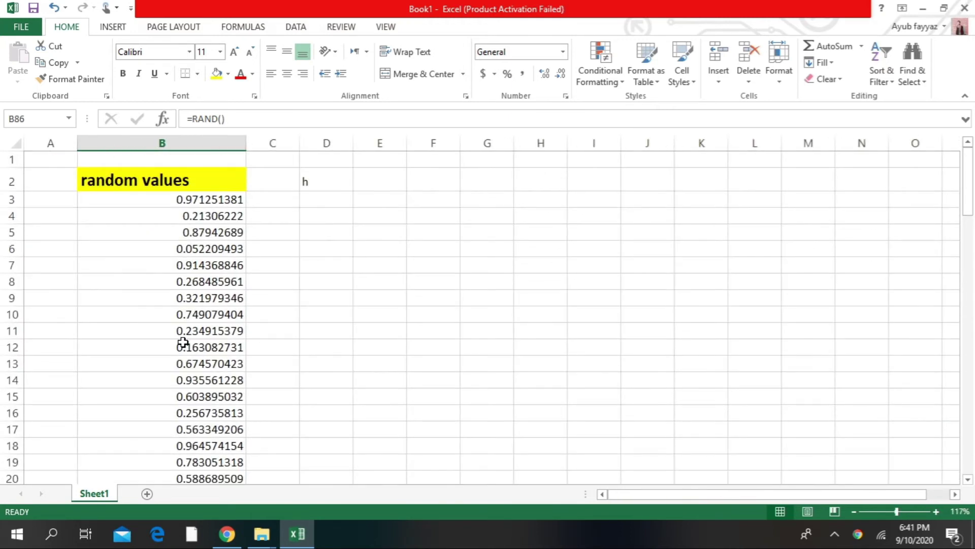
click(318, 183)
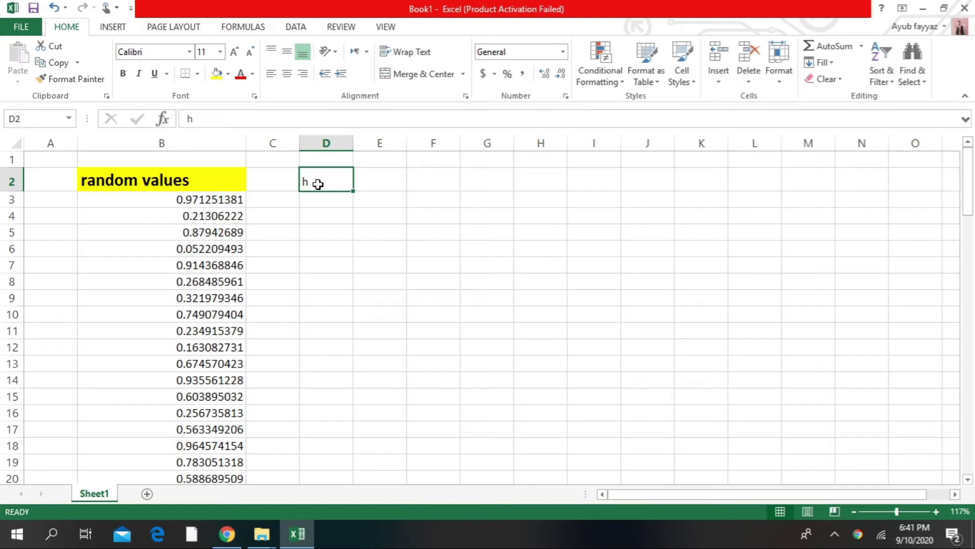
key(Return)
click(318, 184)
text(ran)
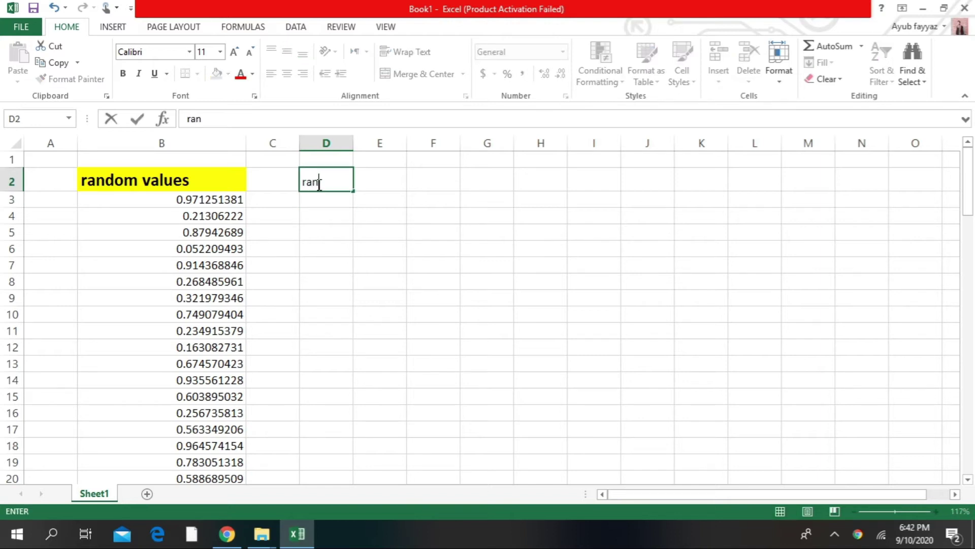
text(dom values )
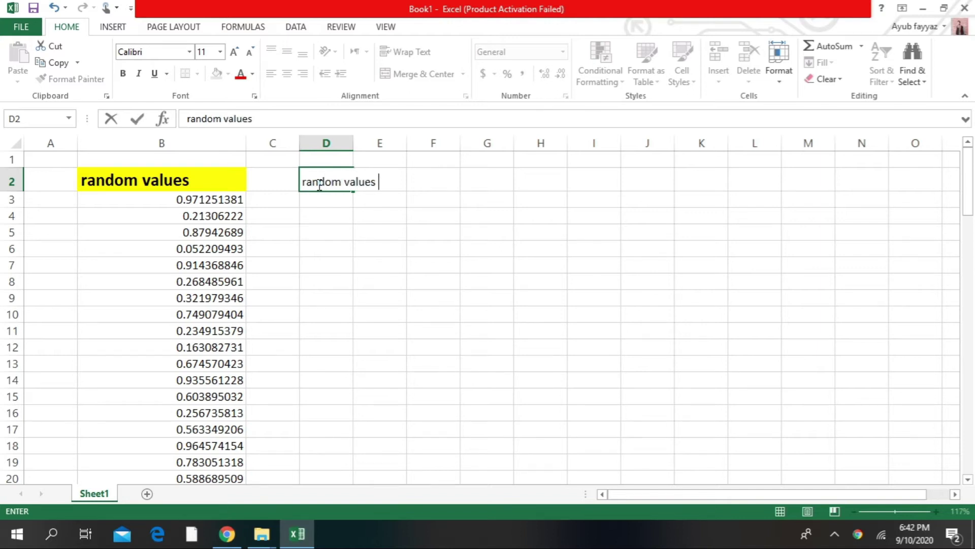
text(bt 1 and)
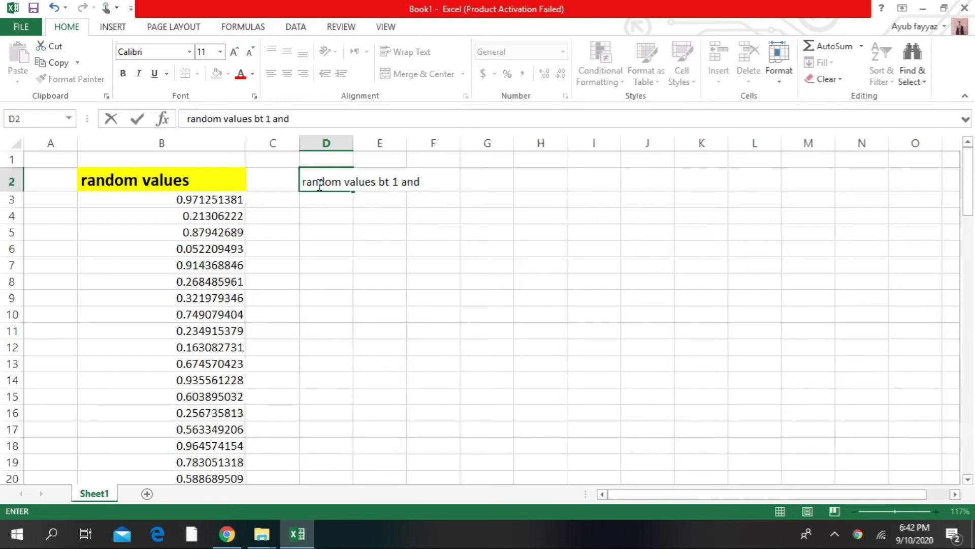
text( 100)
click(333, 218)
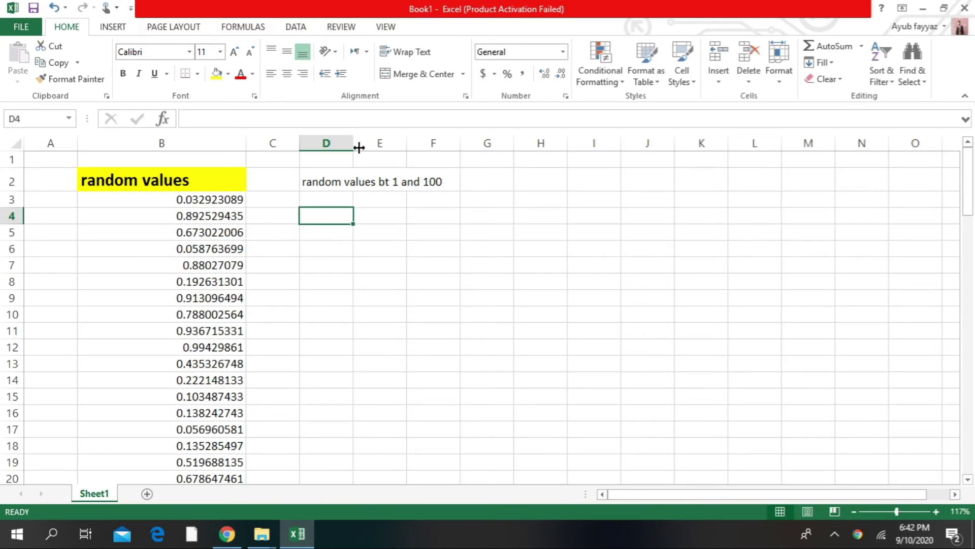
- Widen column D to fit its heading and format cell D2 as bold, size 12, with a light green fill
drag(353, 147, 488, 188)
click(416, 186)
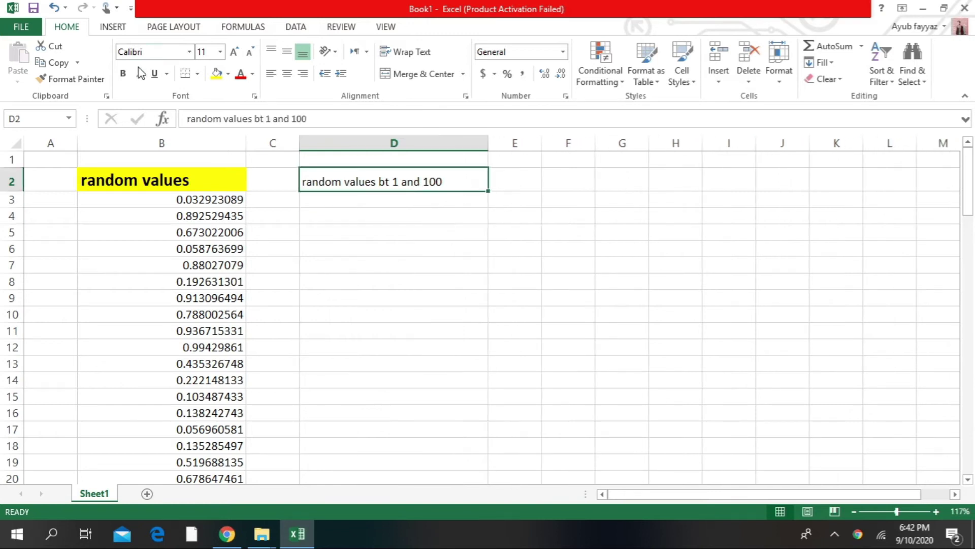
click(124, 75)
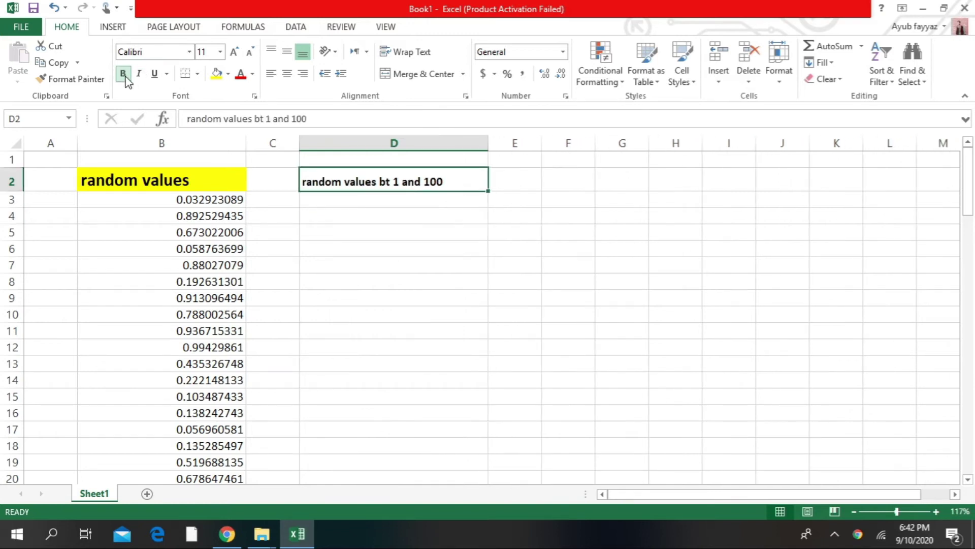
click(234, 52)
click(227, 74)
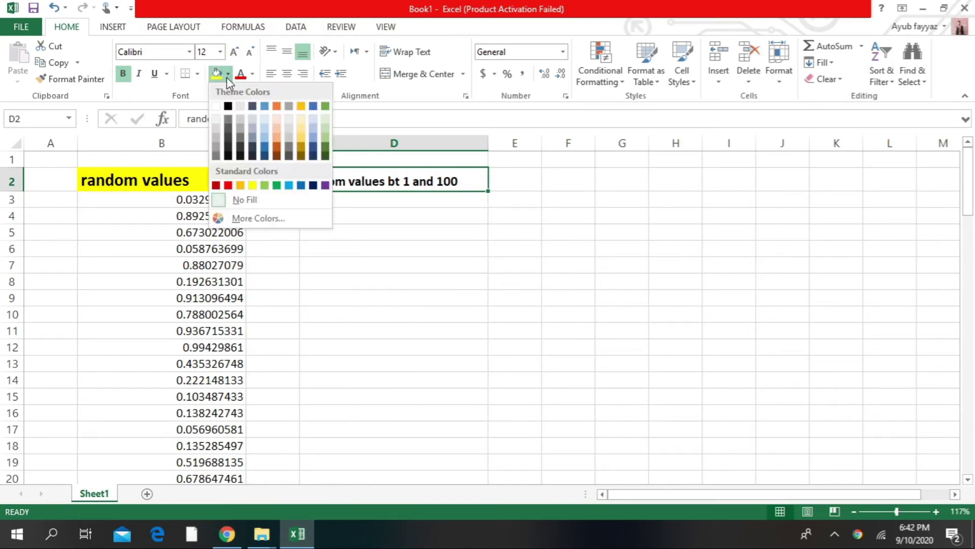
click(325, 135)
- Enter the formula =RAND()*100 in cell D3
click(338, 200)
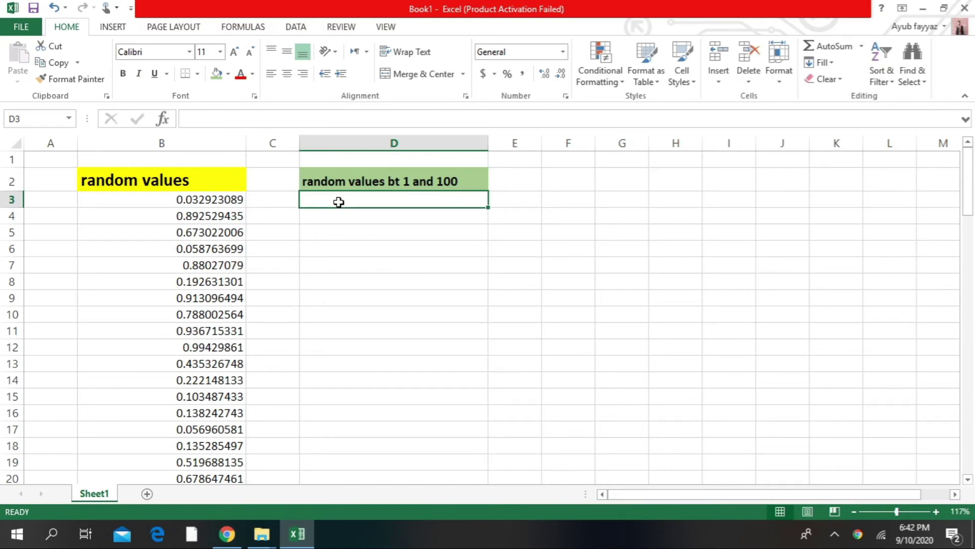
text(=)
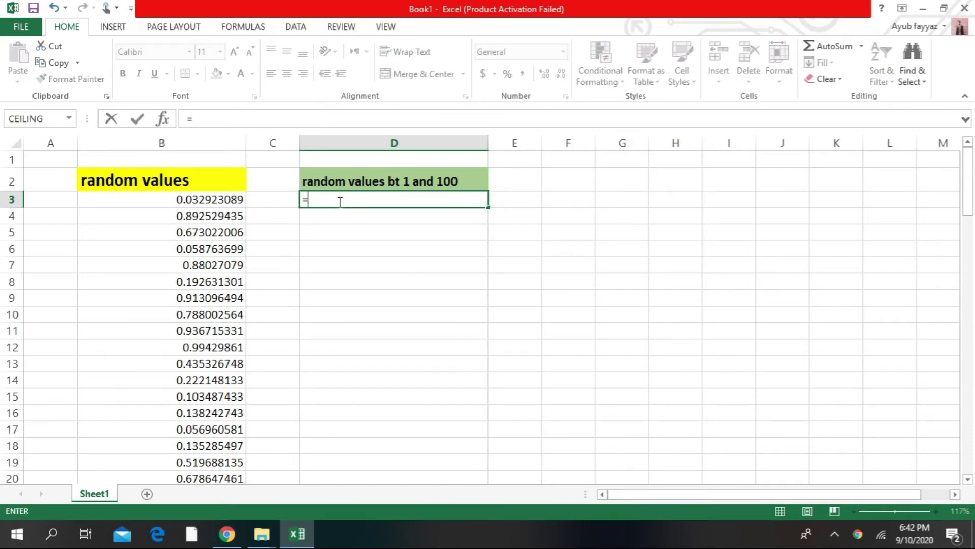
text(ran)
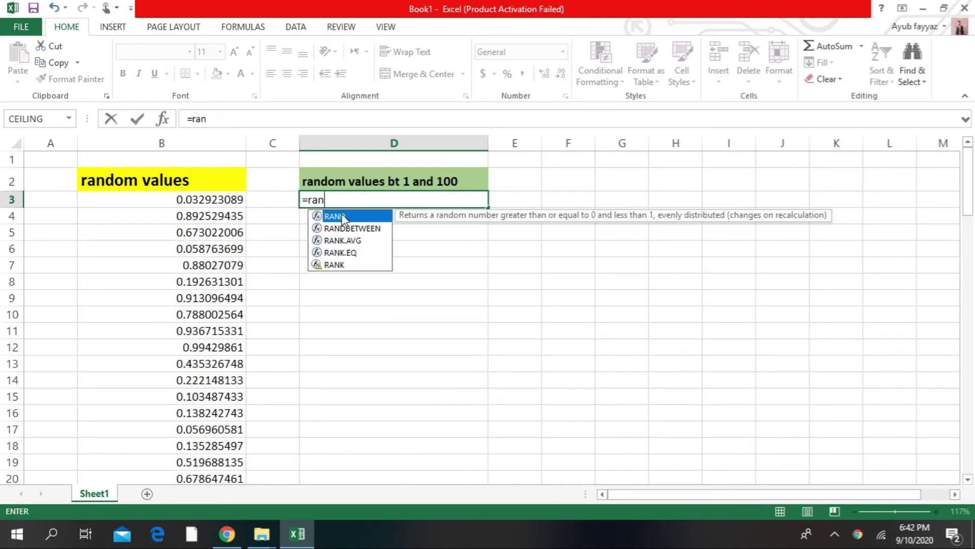
double_click(341, 214)
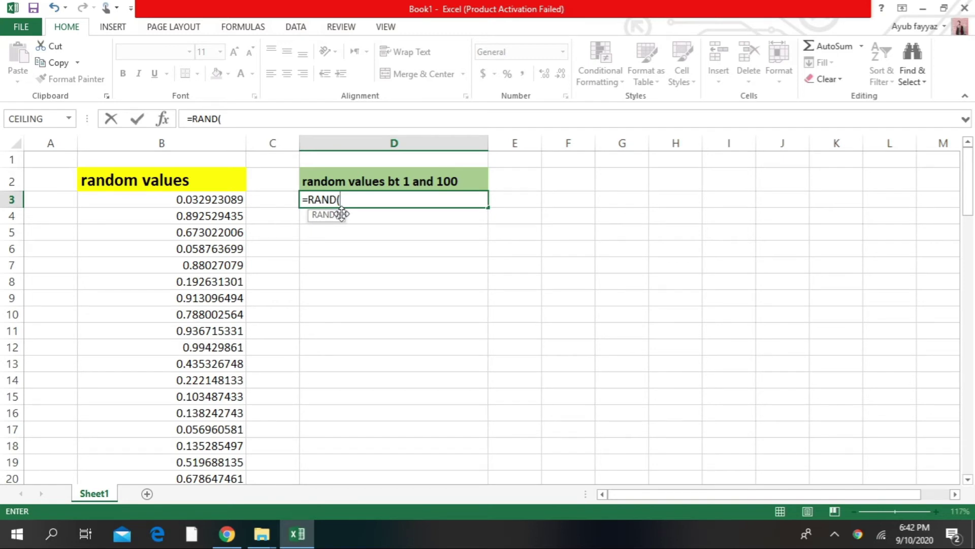
text())
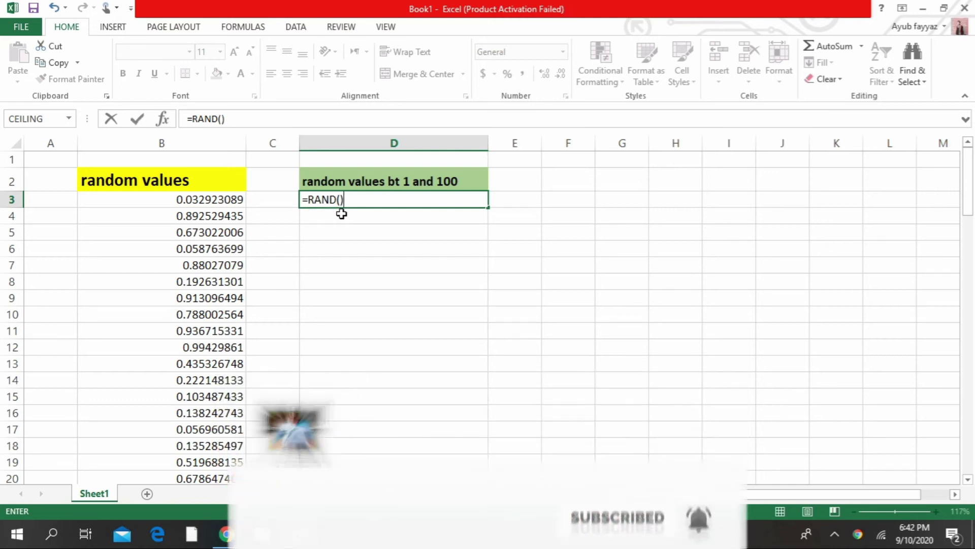
text(*100)
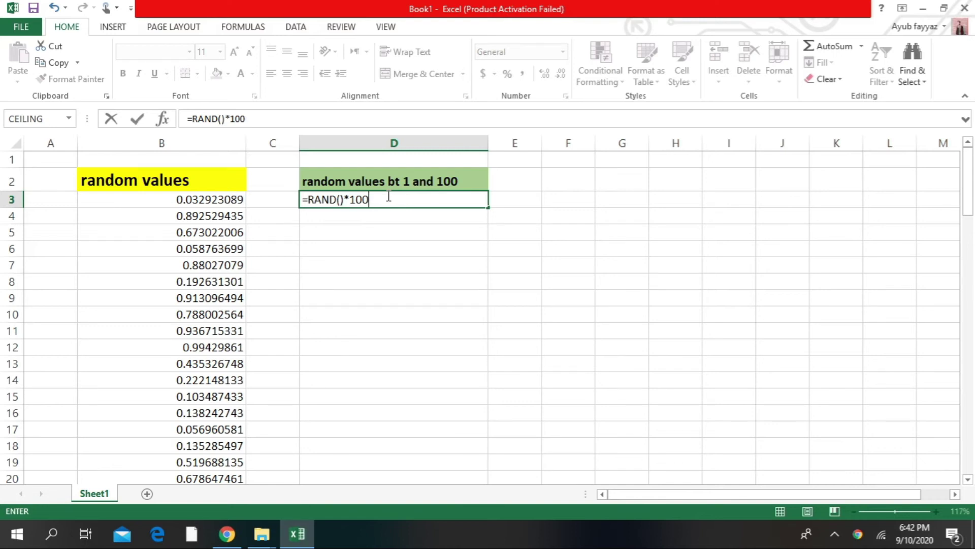
key(Return)
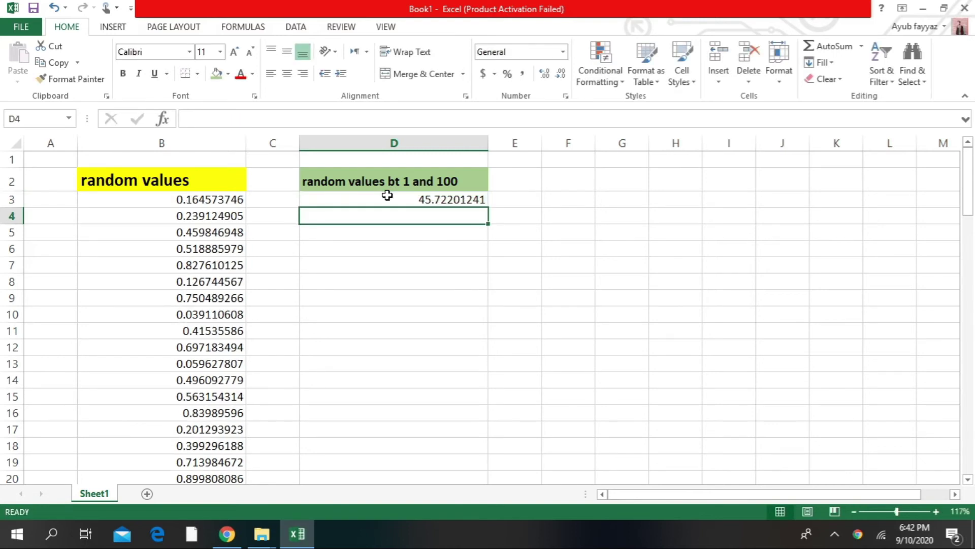
- Enter the same formula, =RAND()*100, in cell D4
click(447, 200)
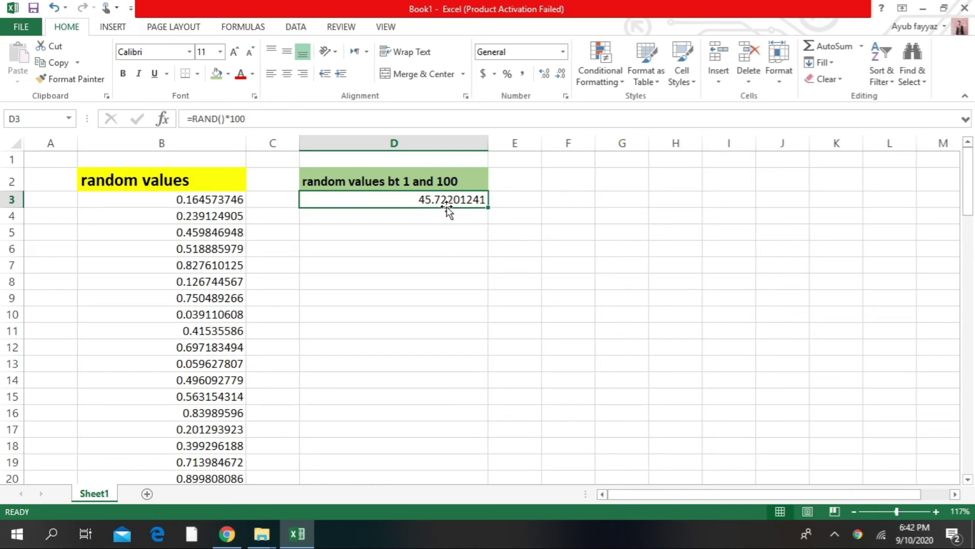
click(446, 217)
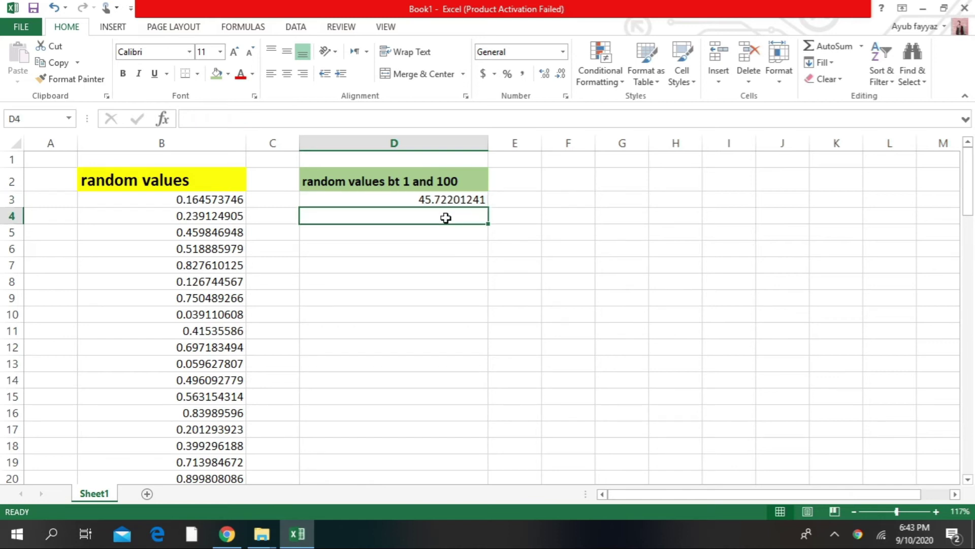
text(=ra)
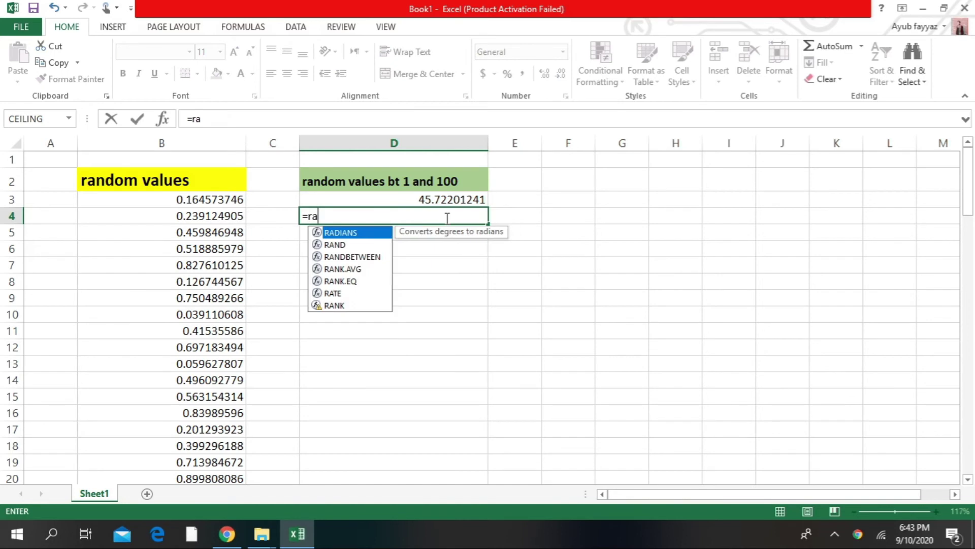
text(nd)
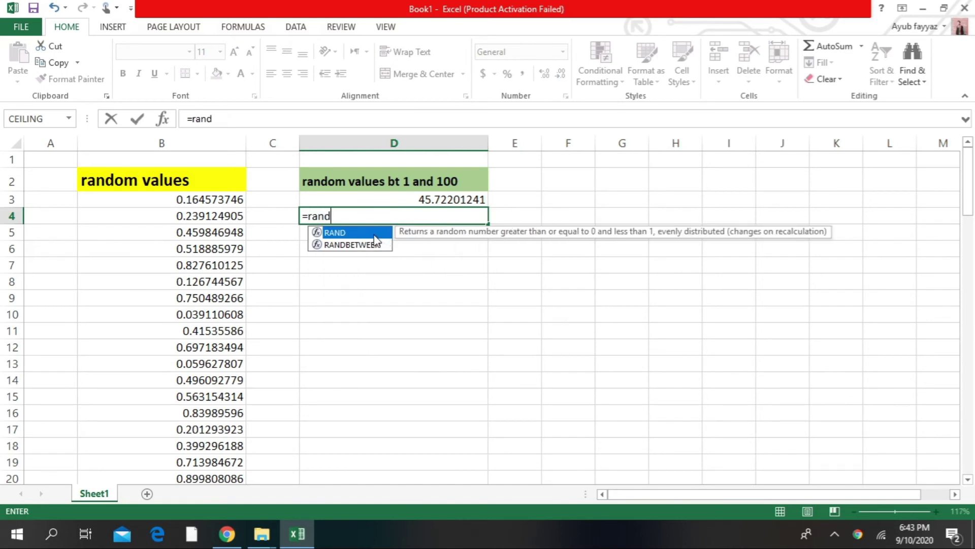
double_click(375, 234)
text()*)
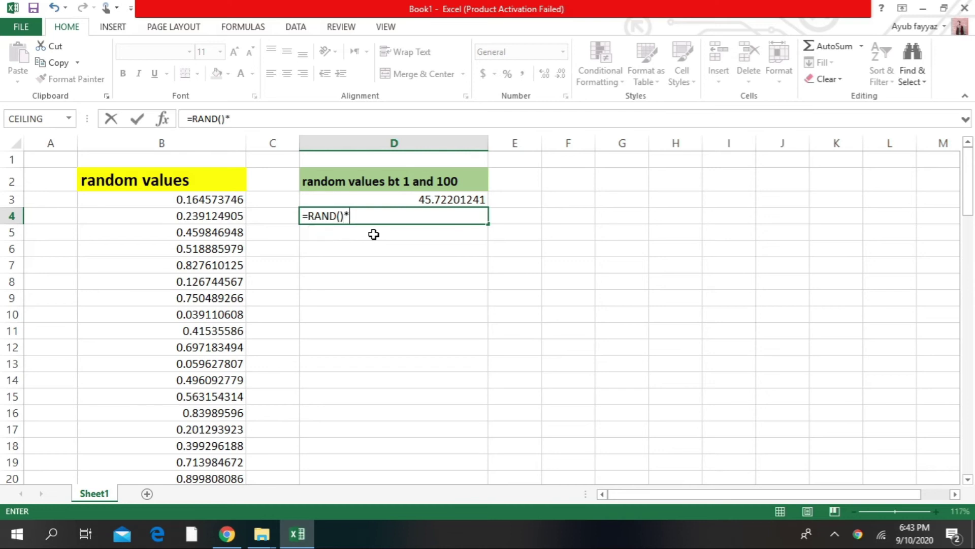
text(100)
key(Return)
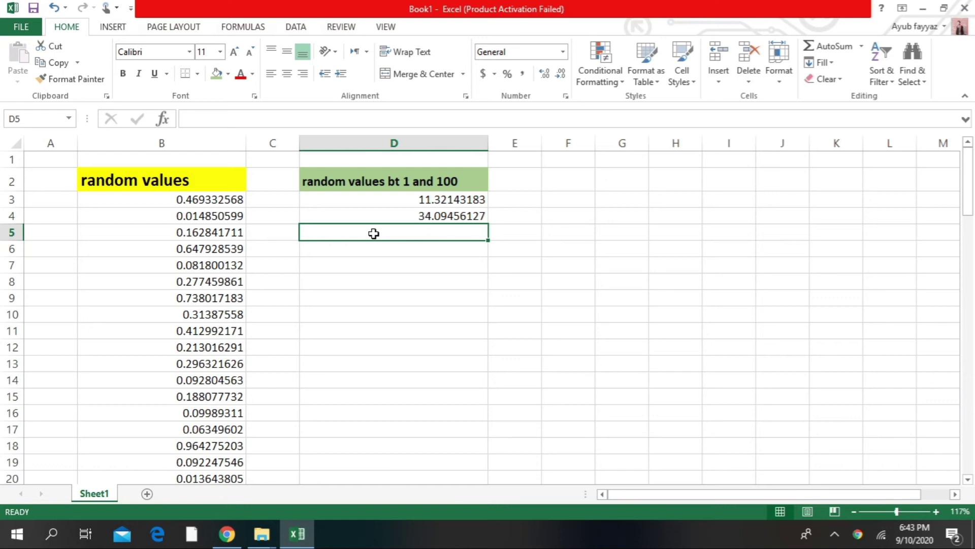
click(421, 201)
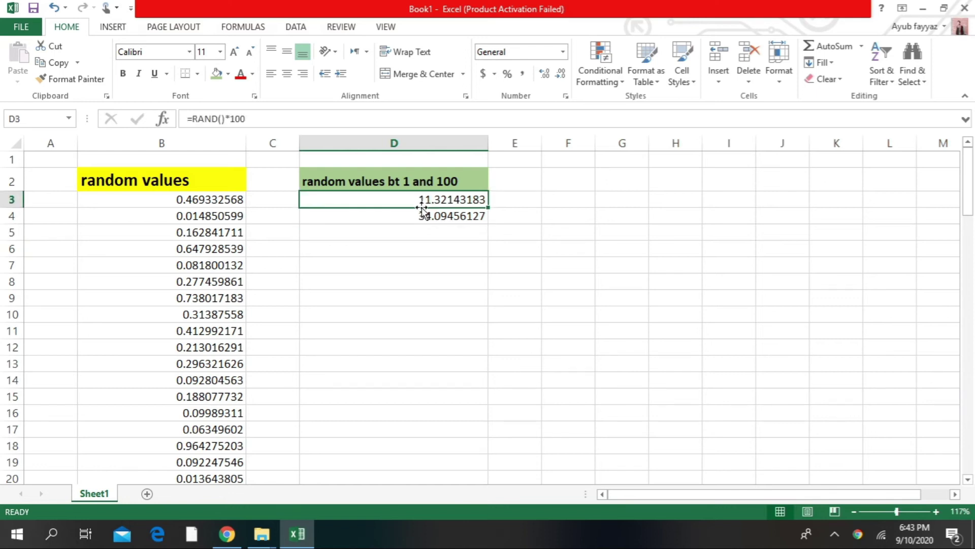
drag(359, 209, 361, 227)
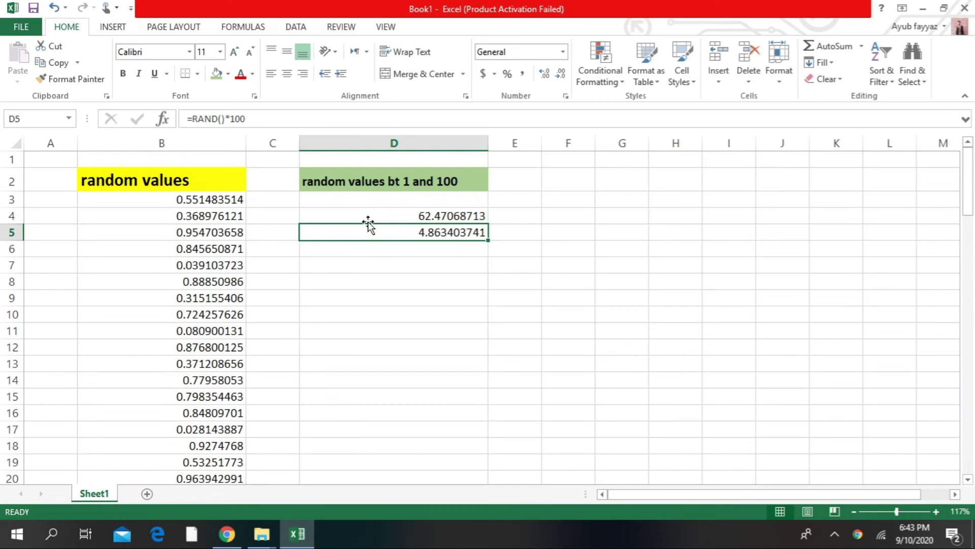
key(ctrl+z)
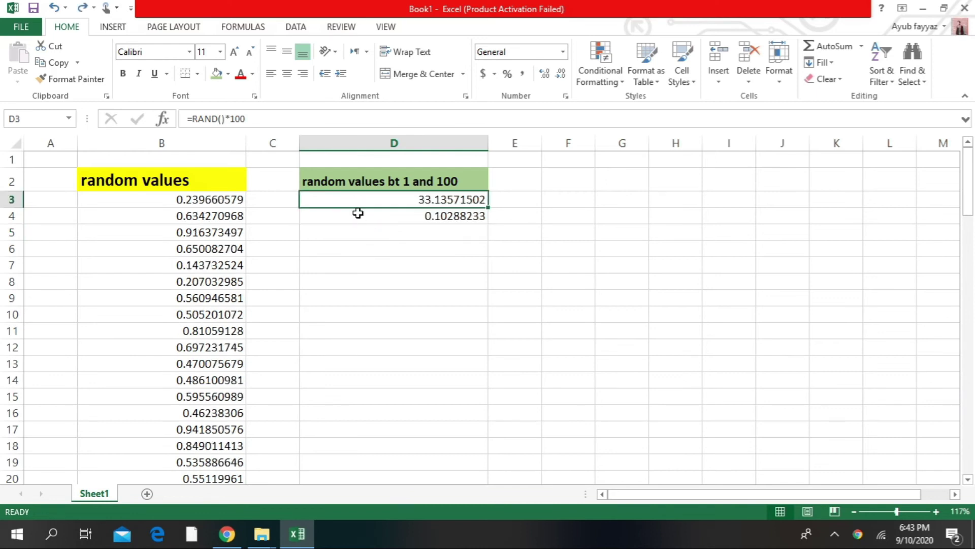
- Fill the RAND()*100 formulas from D3:D4 down column D through row 95 and return to the start of the sheet
click(358, 213)
drag(355, 203, 355, 225)
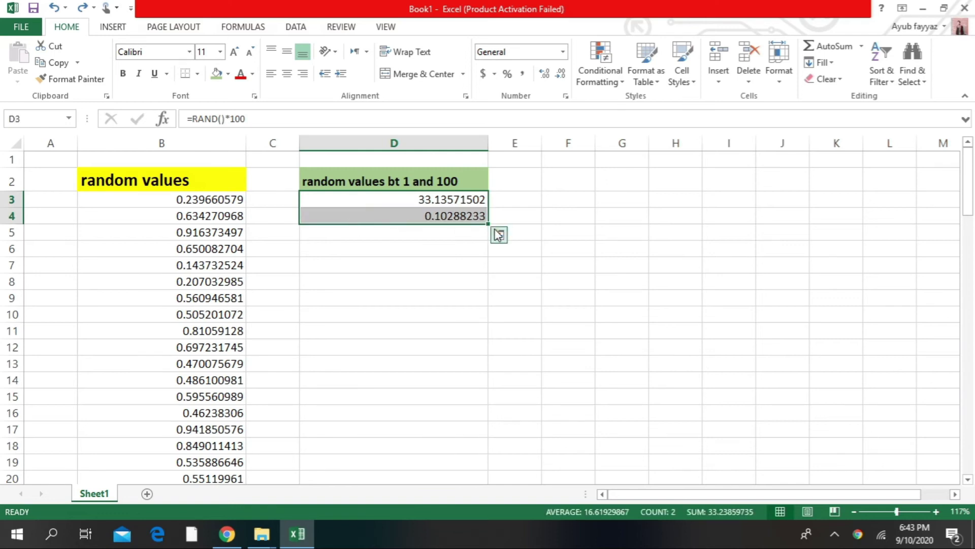
drag(488, 224, 475, 287)
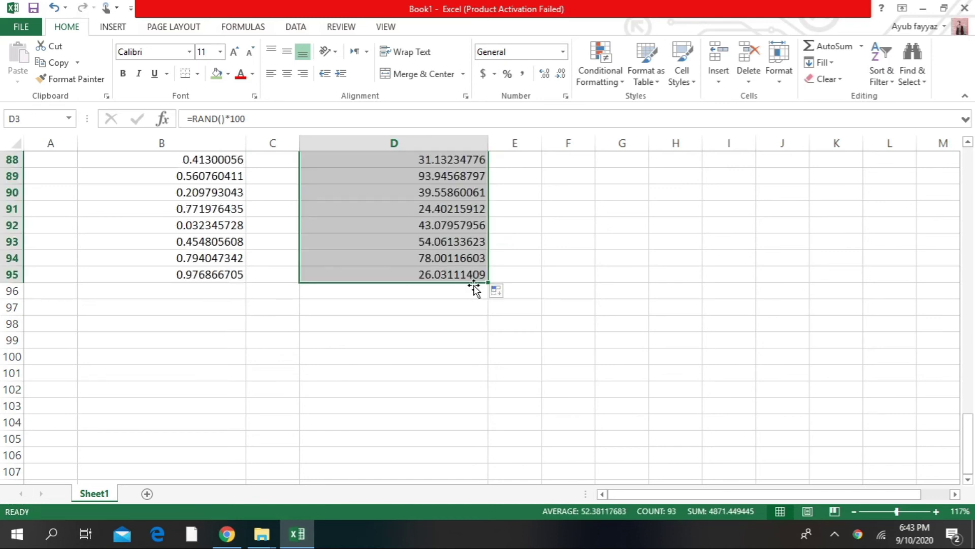
click(453, 249)
click(451, 209)
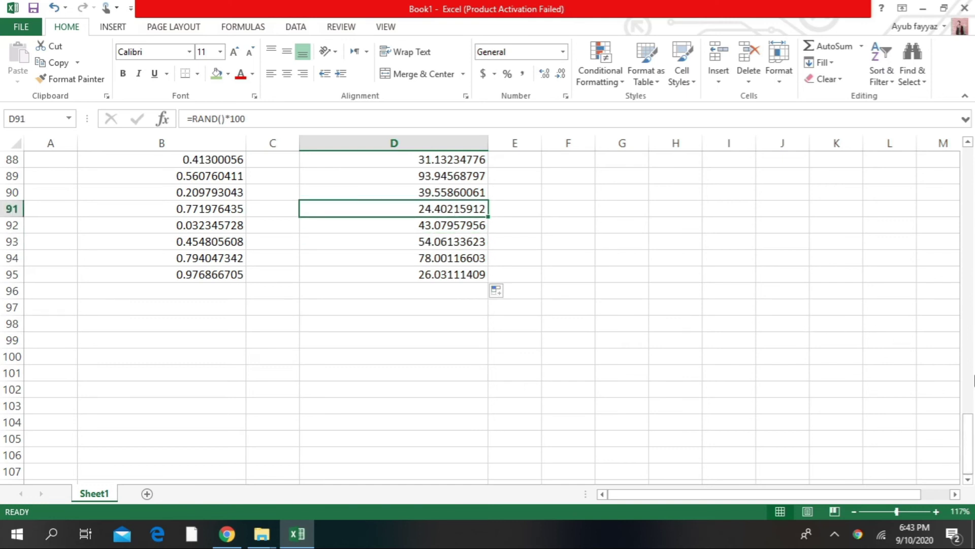
drag(973, 418, 974, 146)
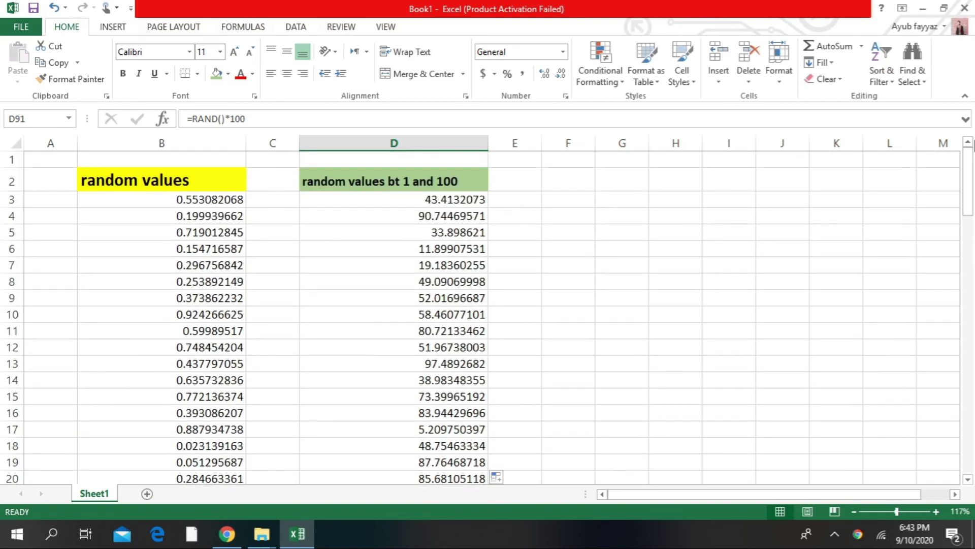
- Recalculate the worksheet repeatedly to regenerate the random values in columns B and D
click(503, 260)
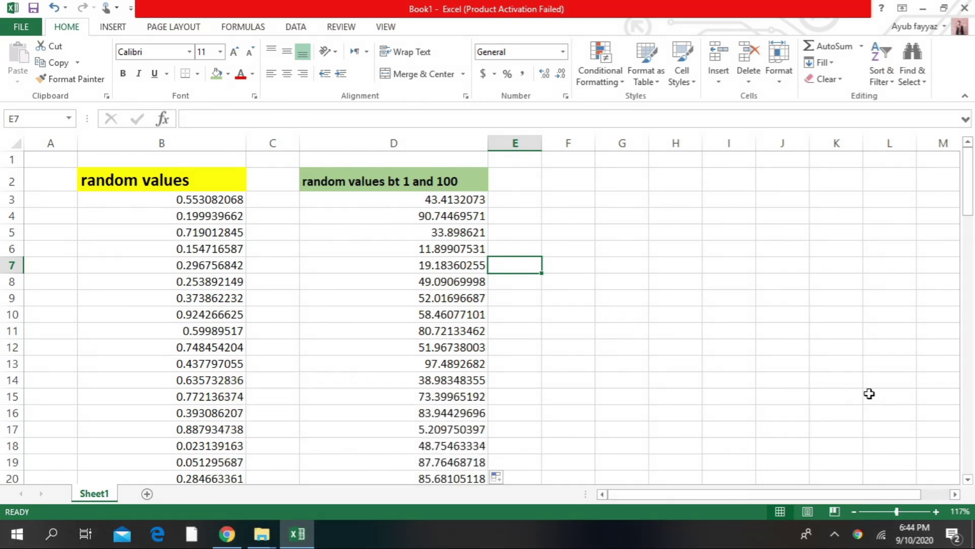
click(482, 202)
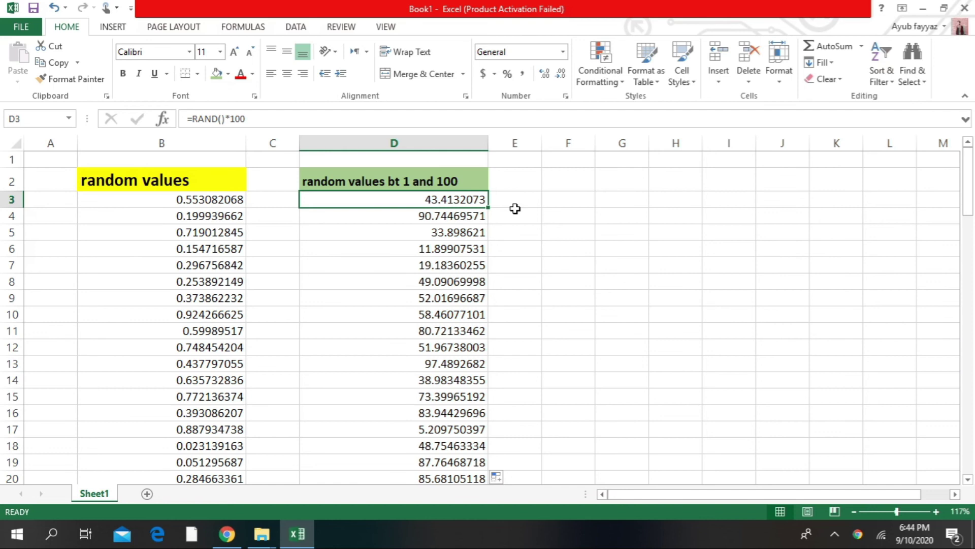
key(F9)
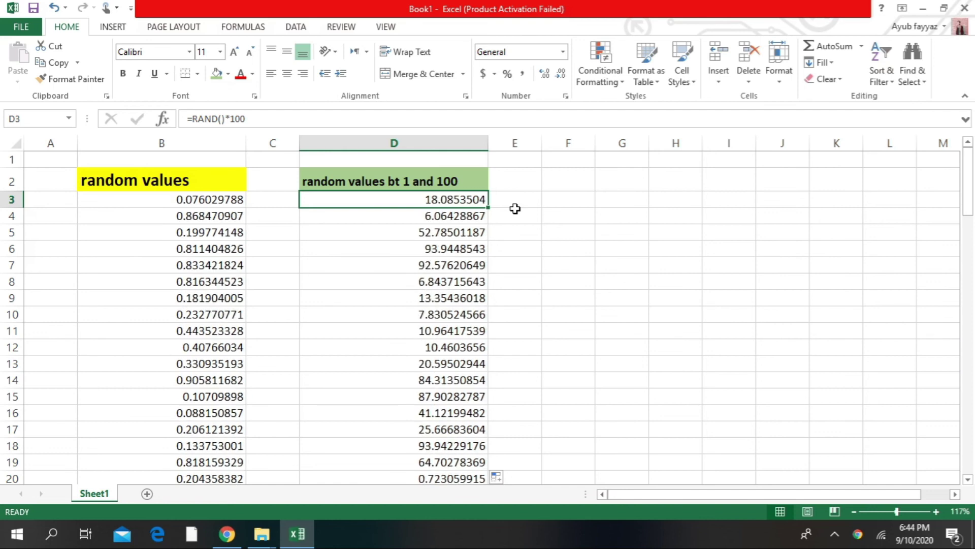
click(201, 209)
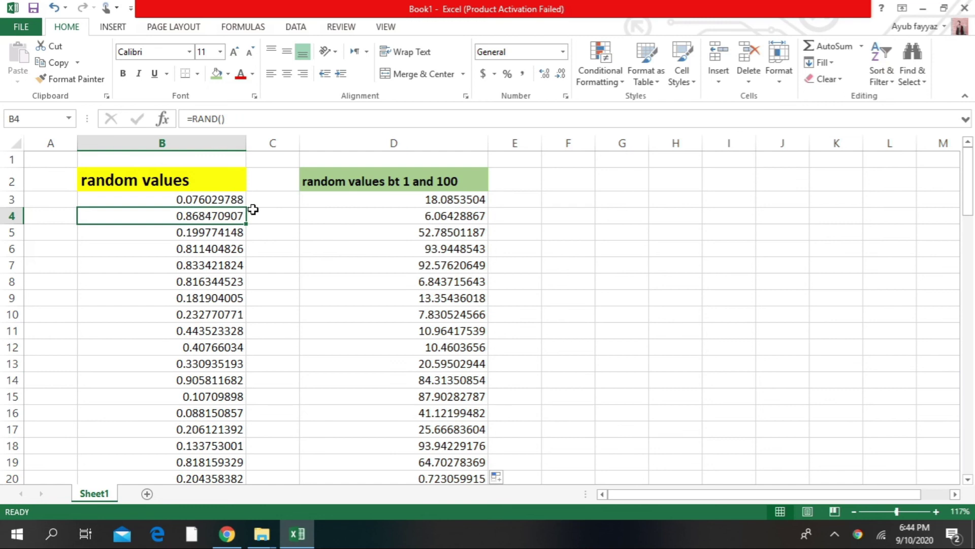
click(383, 205)
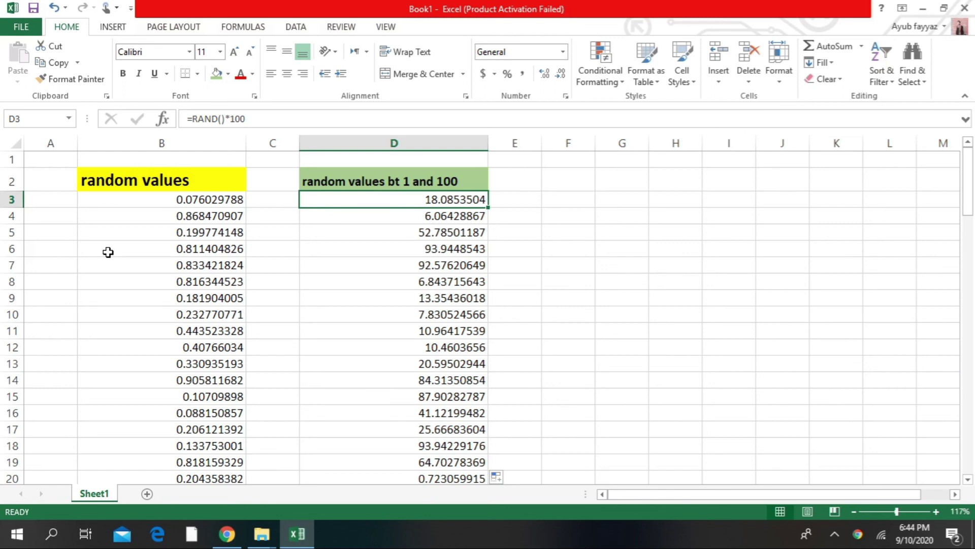
key(F9)
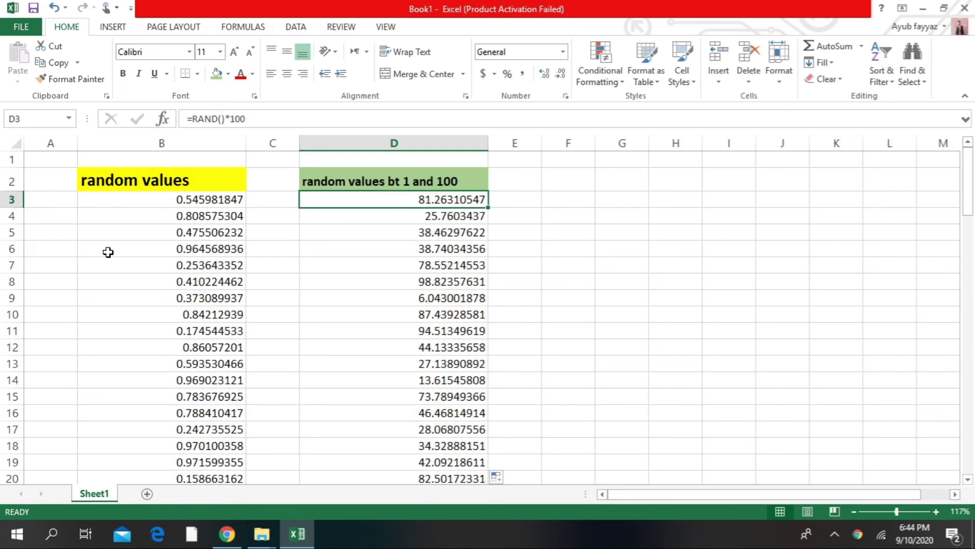
key(F9)
key(F9)
key(F9)
key(F9)
key(F9)
key(F9)
key(F9)
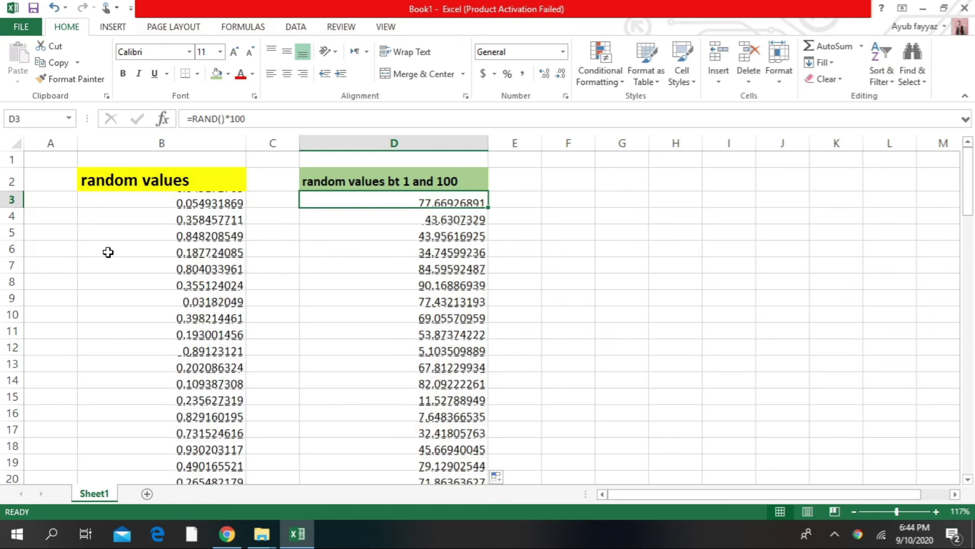
key(F9)
key(F9)
key(F9)
key(F9)
key(F9)
key(F9)
key(F9)
key(F9)
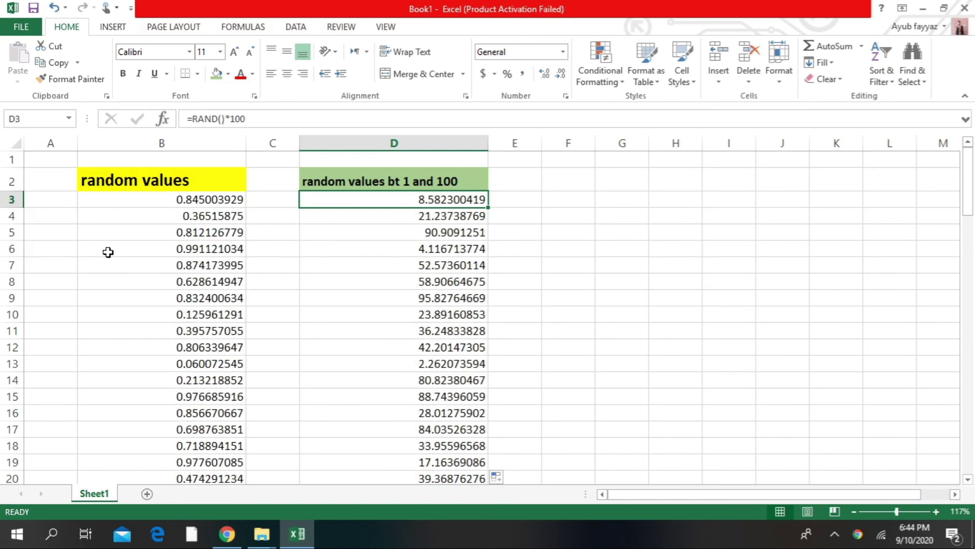
key(F9)
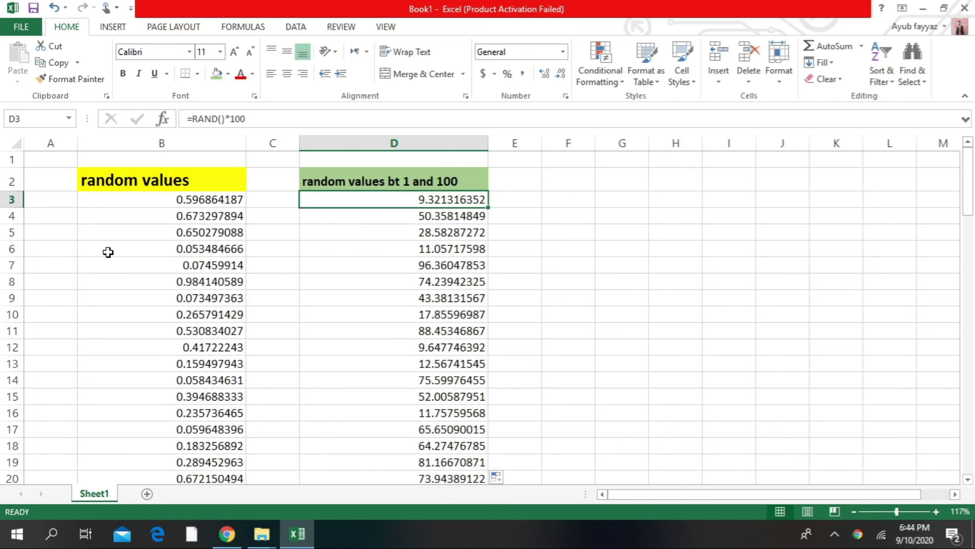